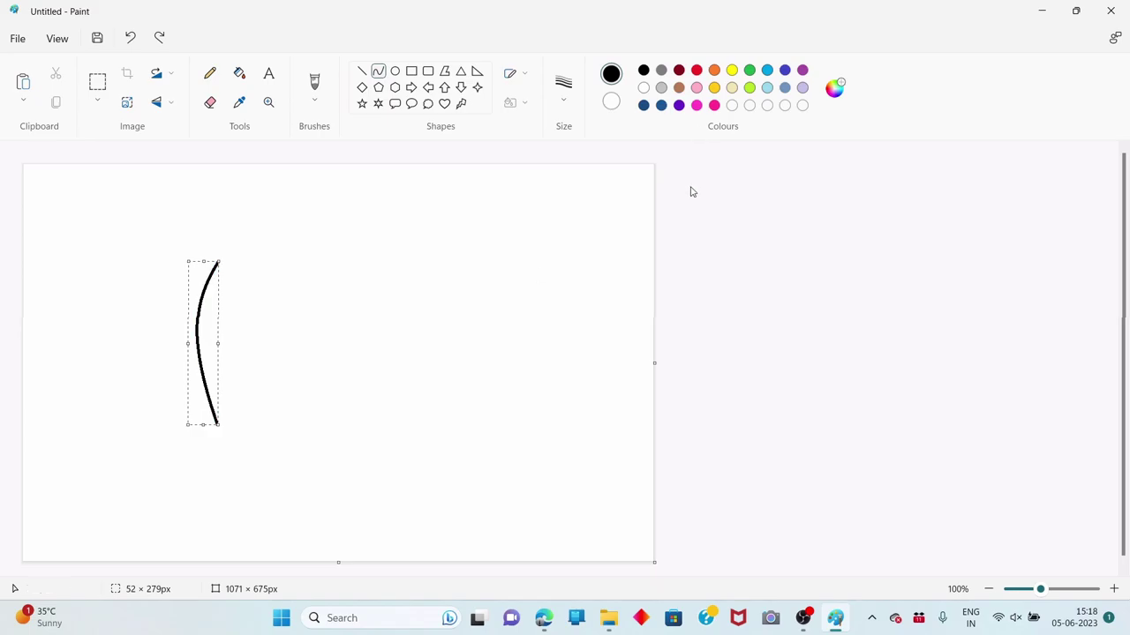
# Recolour the black curve indigo and place a copy of it just to its right.
pyautogui.click(678, 105)
pyautogui.click(259, 343)
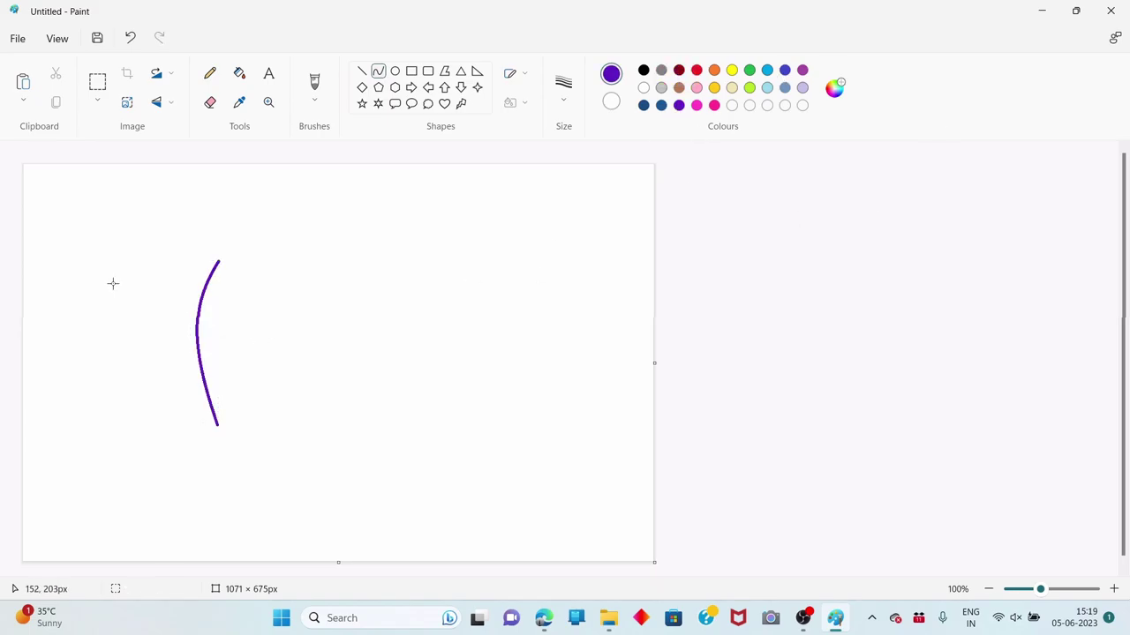
pyautogui.click(97, 81)
pyautogui.moveTo(192, 257); pyautogui.dragTo(229, 436)
pyautogui.hotkey('ctrl', 'c')
pyautogui.hotkey('ctrl', 'v')
pyautogui.moveTo(51, 267)
pyautogui.mouseDown()
pyautogui.moveTo(223, 364)
pyautogui.moveTo(252, 363)
pyautogui.mouseUp()
# Fill the copied curve with yellow.
pyautogui.click(731, 70)
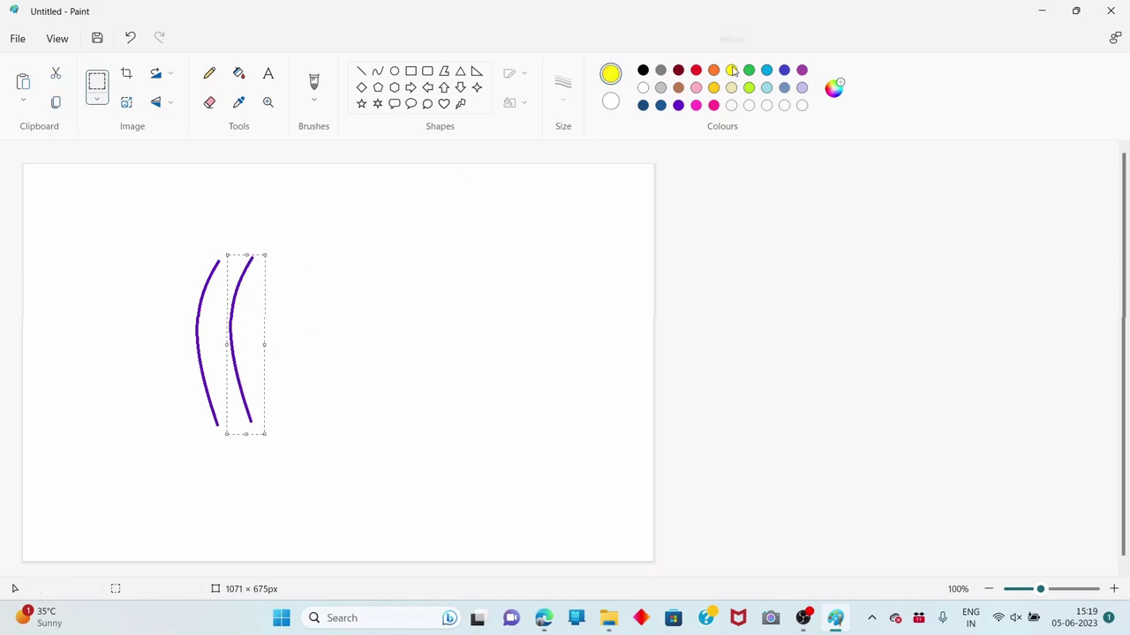
pyautogui.click(239, 73)
pyautogui.keyDown('ctrl'); pyautogui.scroll(3, 694, 470); pyautogui.keyUp('ctrl')
pyautogui.click(695, 471)
pyautogui.keyDown('ctrl'); pyautogui.scroll(-3, 695, 471); pyautogui.keyUp('ctrl')
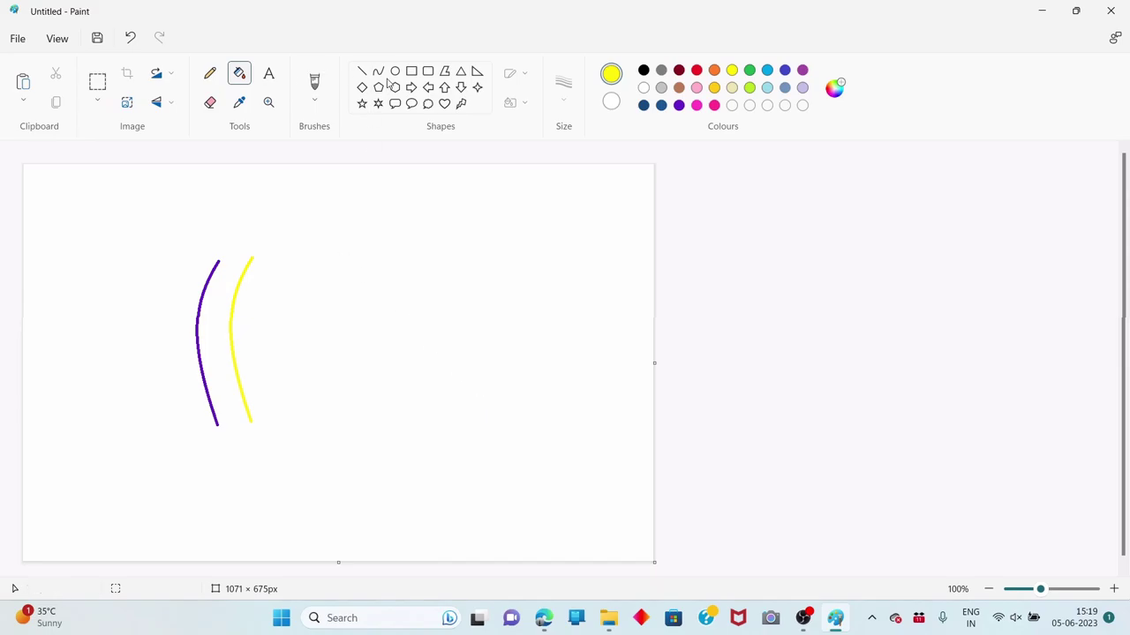
# Paste another copy of the indigo curve to the right of the yellow one and flip it horizontally.
pyautogui.click(97, 81)
pyautogui.moveTo(224, 252); pyautogui.dragTo(228, 290)
pyautogui.hotkey('ctrl', 'v')
pyautogui.moveTo(41, 252); pyautogui.dragTo(299, 339)
pyautogui.rightClick(305, 331)
pyautogui.moveTo(345, 270)
pyautogui.click(534, 292)
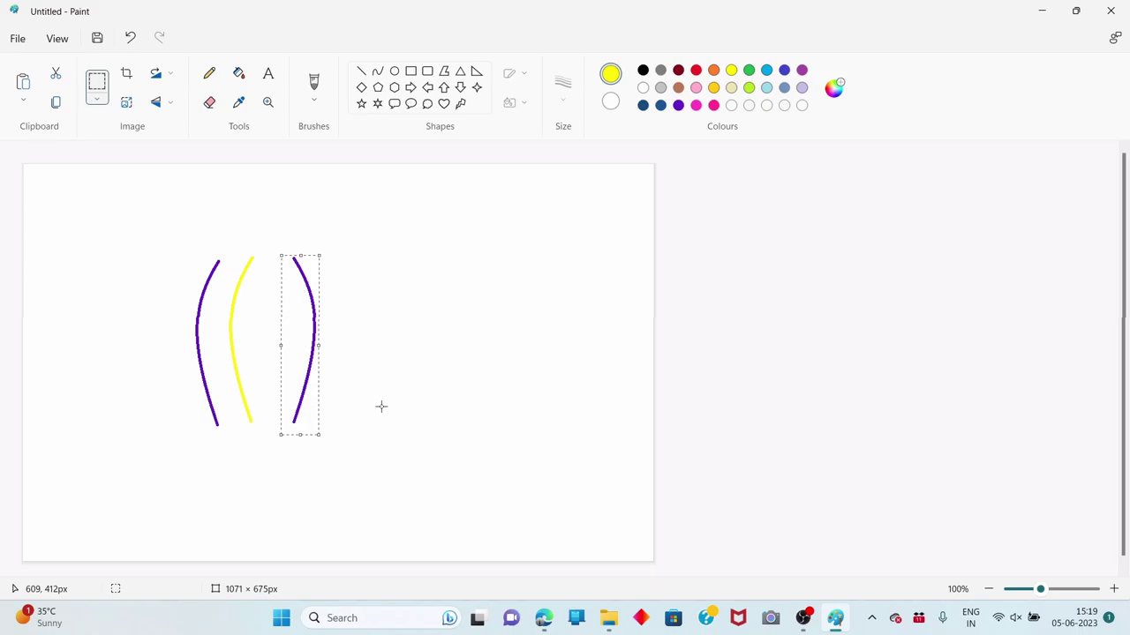
# Fill the flipped curve with deep pink.
pyautogui.click(713, 105)
pyautogui.click(238, 73)
pyautogui.click(300, 268)
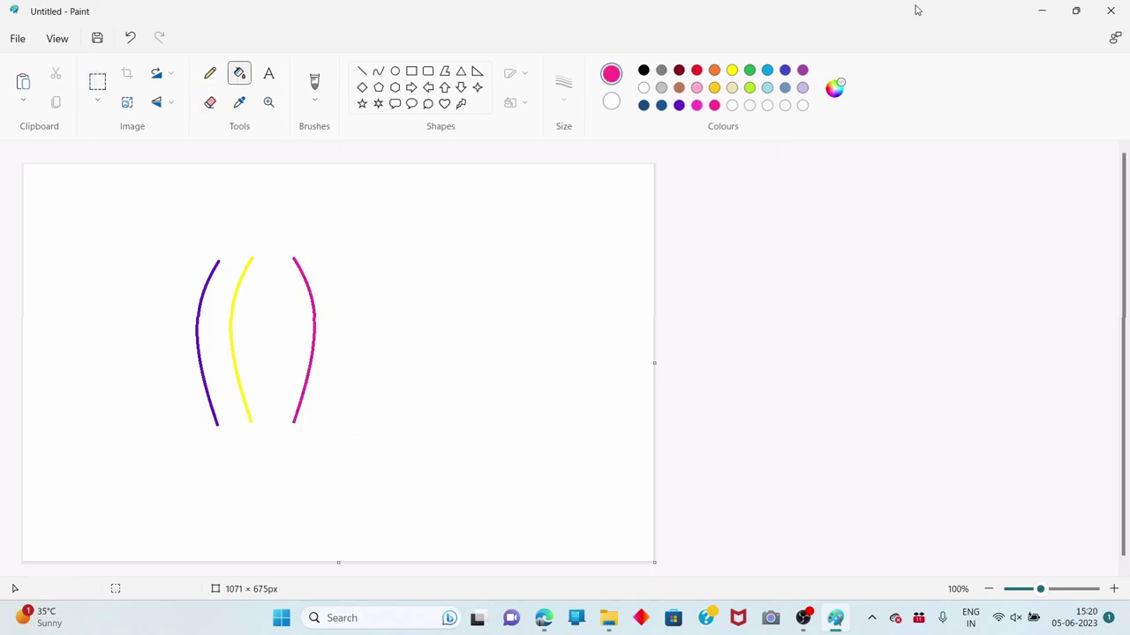
# Set the drawing colour to a custom magenta, #FF15D4.
pyautogui.click(696, 105)
pyautogui.click(834, 88)
pyautogui.moveTo(533, 170); pyautogui.dragTo(524, 150)
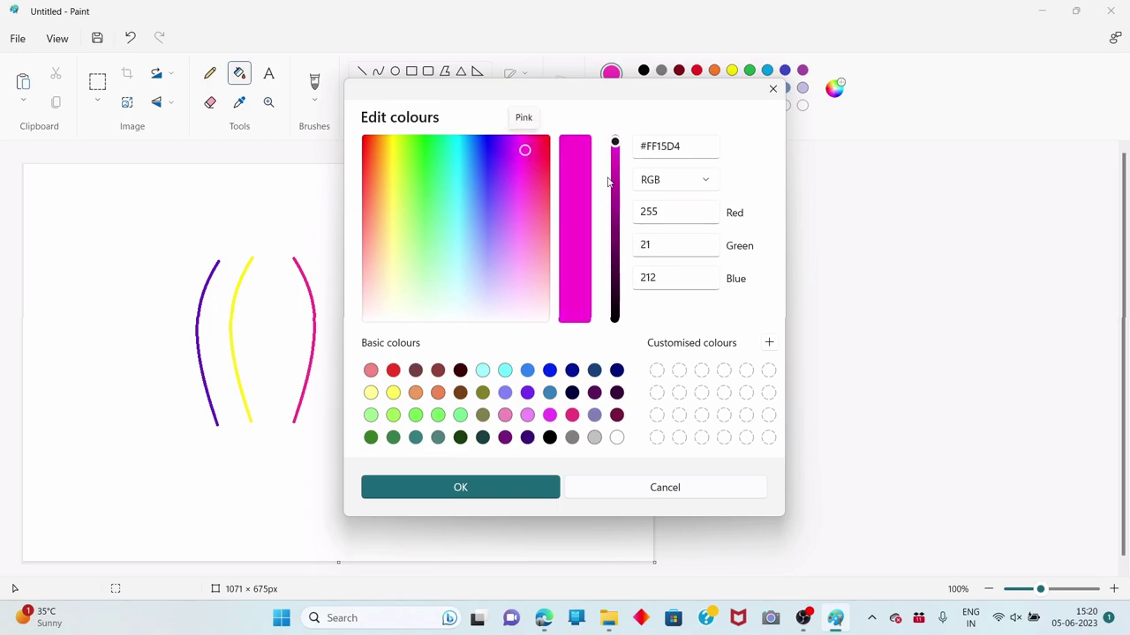
pyautogui.click(460, 487)
# Add a horizontally flipped copy of the indigo curve to the right of the pink one and fill it with magenta.
pyautogui.hotkey('ctrl', 'v')
pyautogui.rightClick(46, 234)
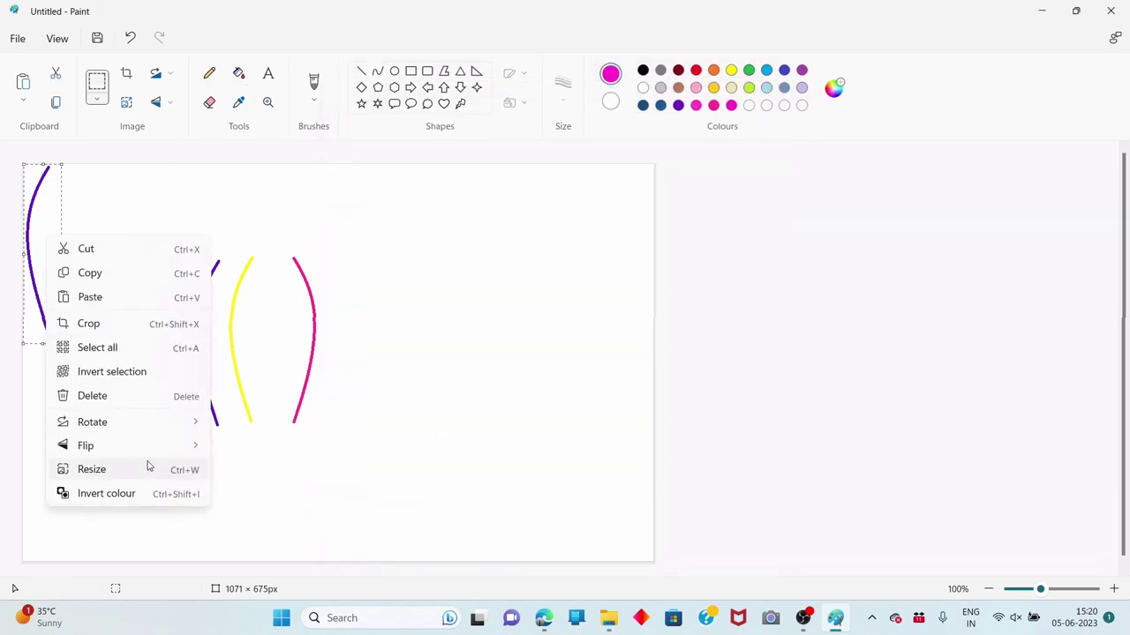
pyautogui.moveTo(173, 449)
pyautogui.click(245, 455)
pyautogui.moveTo(47, 263); pyautogui.dragTo(340, 353)
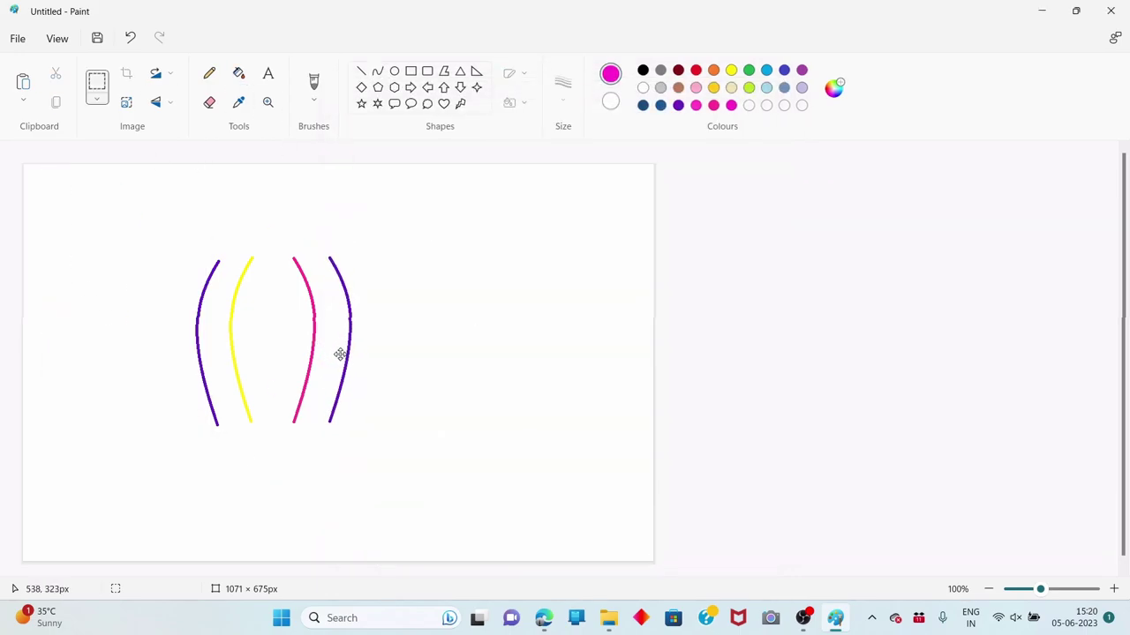
pyautogui.click(238, 73)
pyautogui.click(353, 327)
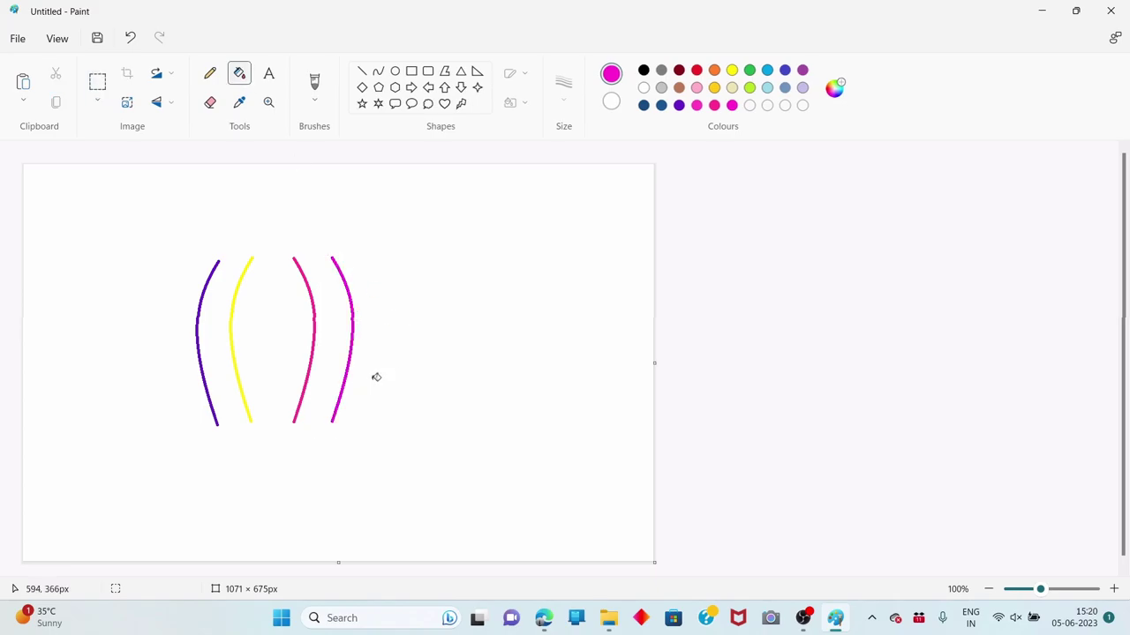
# Draw a nearly straight vertical yellow curve midway between the yellow and deep-pink curves.
pyautogui.click(733, 71)
pyautogui.click(378, 71)
pyautogui.moveTo(272, 256); pyautogui.dragTo(273, 420)
pyautogui.moveTo(272, 311); pyautogui.dragTo(271, 306)
pyautogui.click(272, 300)
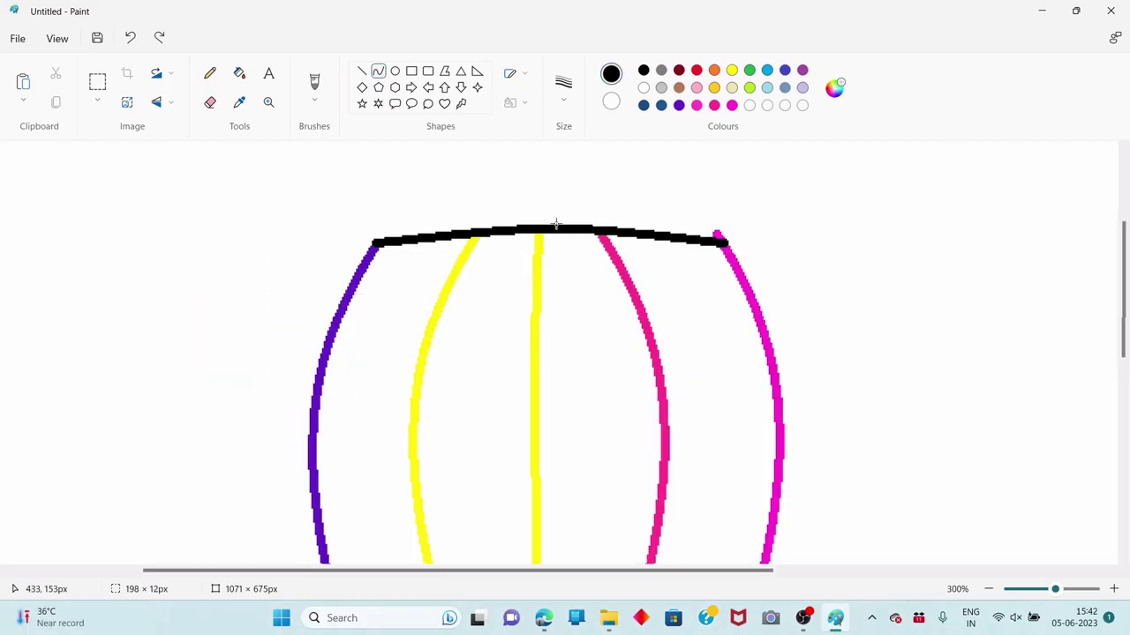
# Bend the black curve across the balloon's top into an arch of about 198 × 50 px.
pyautogui.moveTo(547, 221); pyautogui.dragTo(633, 156)
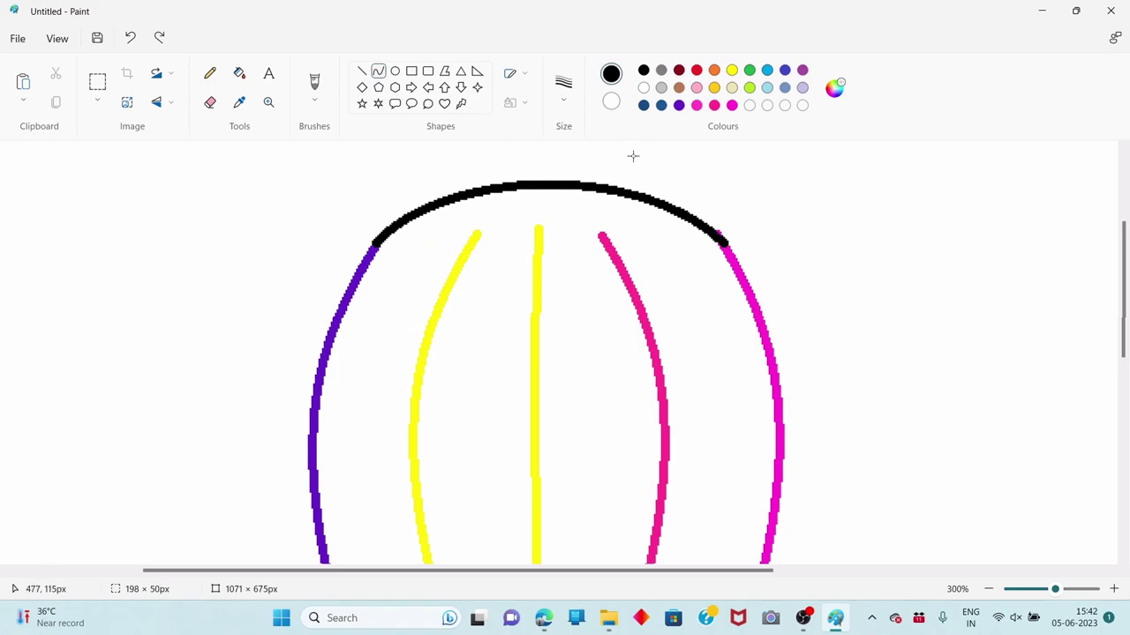
pyautogui.click(105, 212)
# Extend both yellow lines up to the arch with the Pencil in matching yellow and join them there.
pyautogui.click(213, 77)
pyautogui.click(239, 102)
pyautogui.click(539, 232)
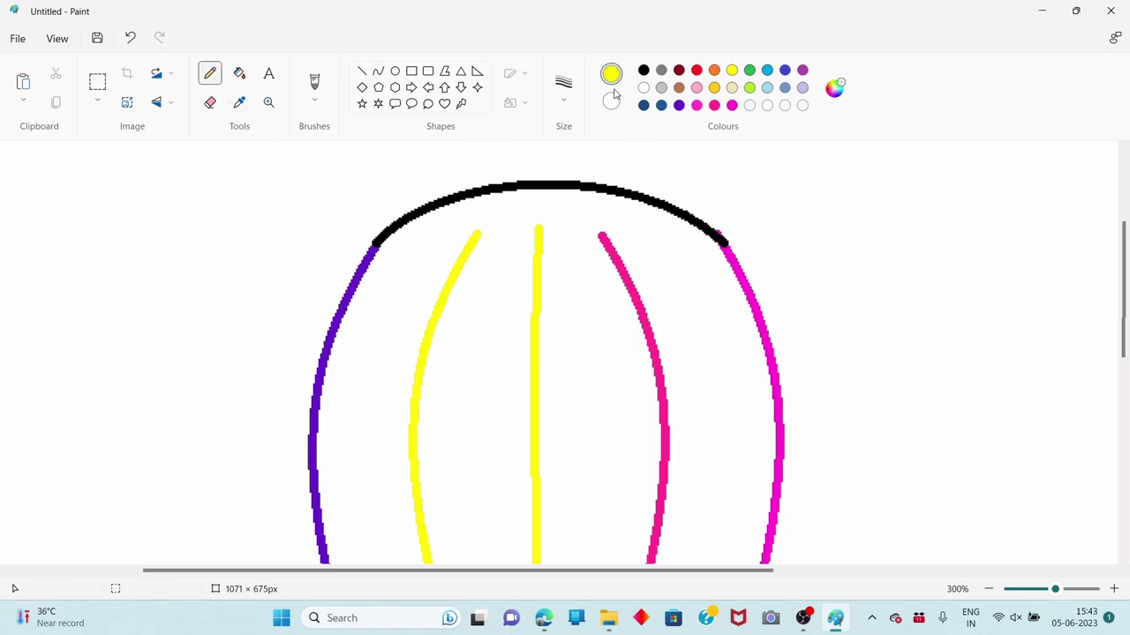
pyautogui.moveTo(477, 231)
pyautogui.mouseDown()
pyautogui.moveTo(516, 187)
pyautogui.moveTo(537, 193)
pyautogui.moveTo(535, 226)
pyautogui.mouseUp()
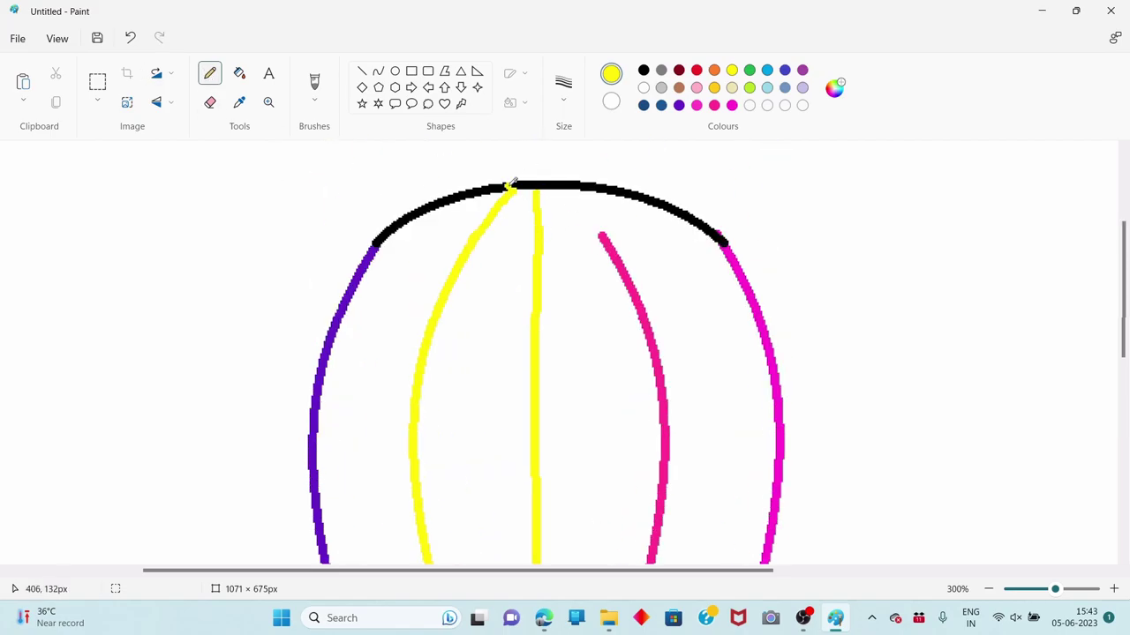
pyautogui.moveTo(509, 186); pyautogui.dragTo(535, 187)
# Extend the deep-pink line up to the arch's centre with the Pencil in the matching colour.
pyautogui.click(239, 103)
pyautogui.click(669, 264)
pyautogui.moveTo(603, 238)
pyautogui.mouseDown()
pyautogui.moveTo(580, 192)
pyautogui.moveTo(556, 184)
pyautogui.mouseUp()
pyautogui.hotkey('ctrl', 'z')
pyautogui.click(239, 101)
pyautogui.click(607, 246)
pyautogui.hotkey('ctrl', 'z')
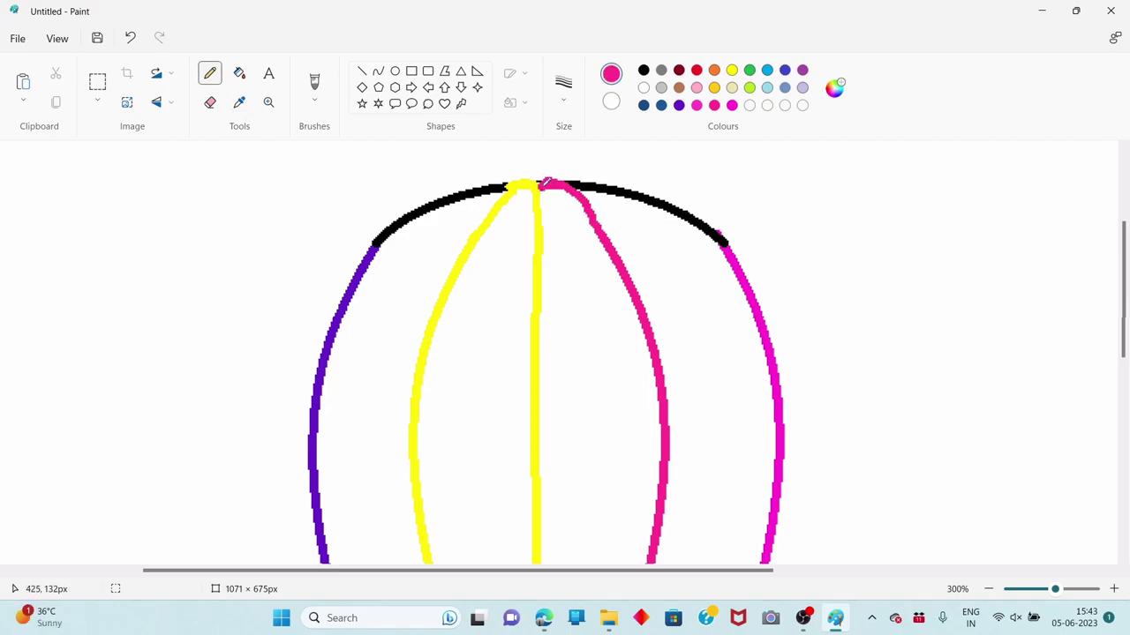
# Trace over the right half of the black arch in magenta with the Pencil, down to the outer magenta line.
pyautogui.moveTo(723, 239)
pyautogui.mouseDown()
pyautogui.moveTo(665, 204)
pyautogui.moveTo(556, 181)
pyautogui.moveTo(646, 197)
pyautogui.moveTo(723, 240)
pyautogui.mouseUp()
pyautogui.hotkey('ctrl', 'z')
pyautogui.moveTo(626, 187); pyautogui.dragTo(727, 239)
pyautogui.hotkey('ctrl', 'z')
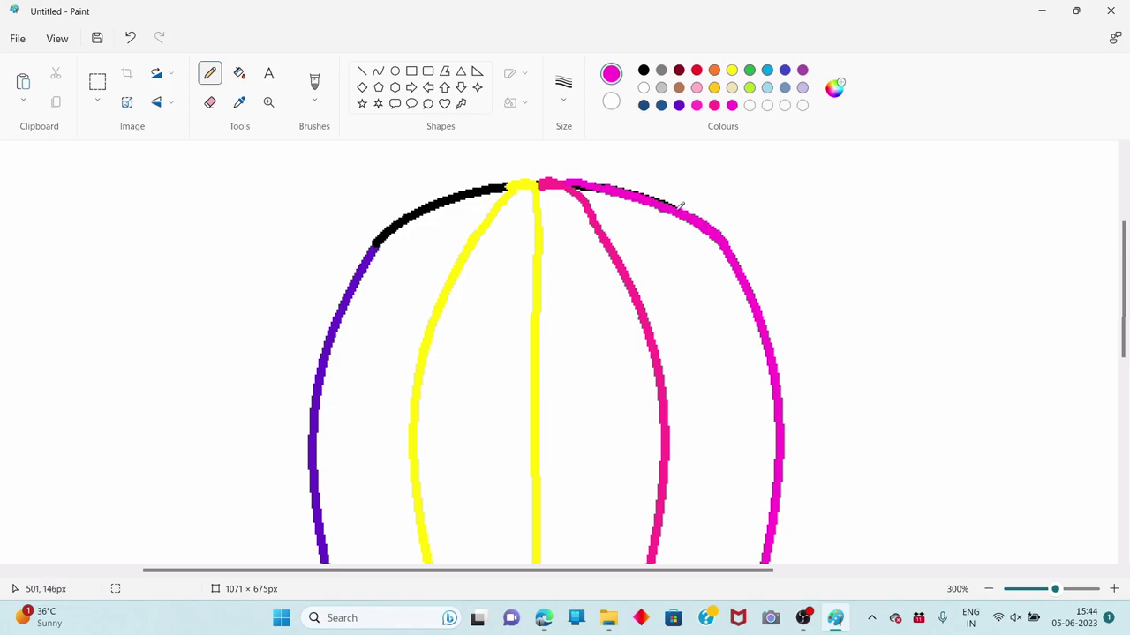
pyautogui.hotkey('ctrl', 'z')
# Close the balloon's bottom between the outer lines with an indigo curve bowed slightly downward, about 192 × 7 px.
pyautogui.moveTo(373, 315); pyautogui.dragTo(717, 315)
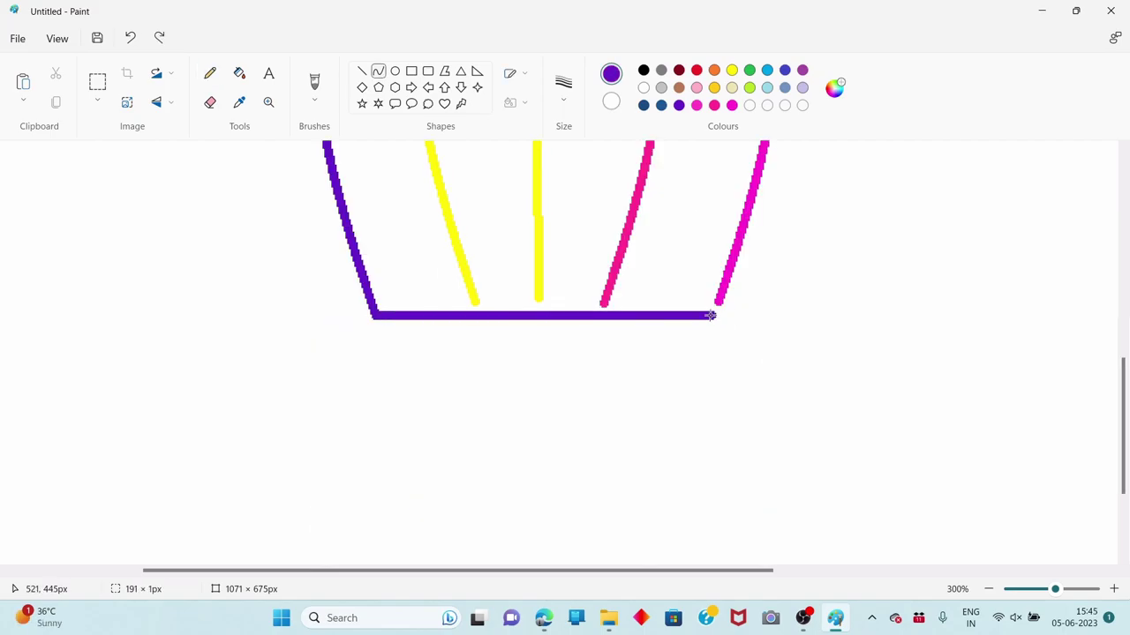
pyautogui.moveTo(533, 318); pyautogui.dragTo(533, 324)
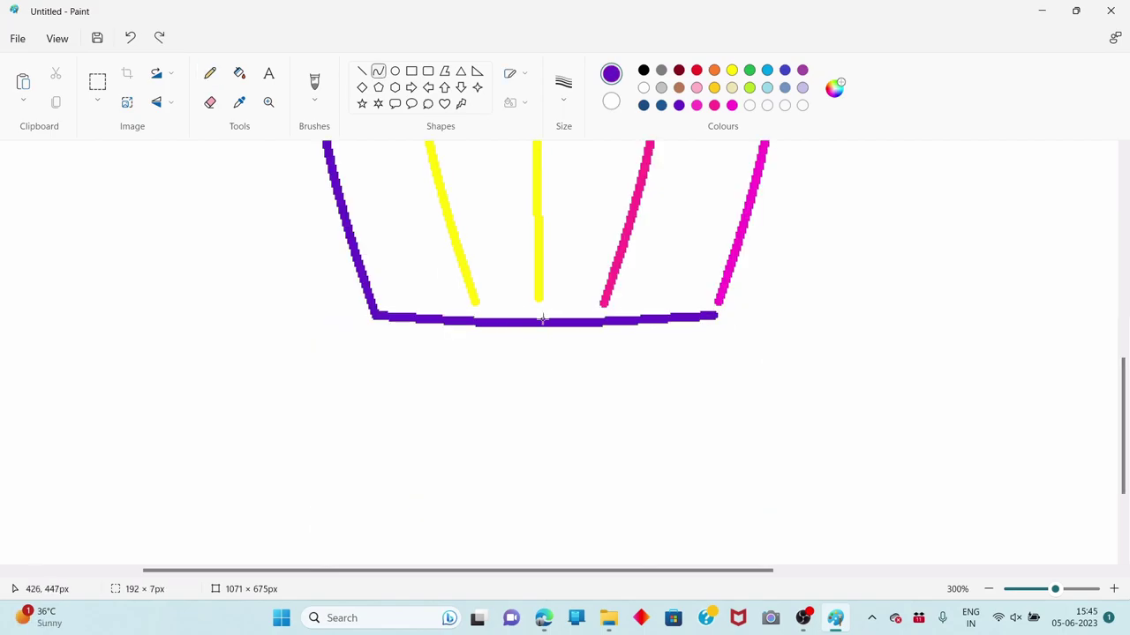
# Extend both yellow lines to the bottom curve and trace the section between them in yellow with the Pencil.
pyautogui.click(209, 73)
pyautogui.click(239, 102)
pyautogui.click(468, 258)
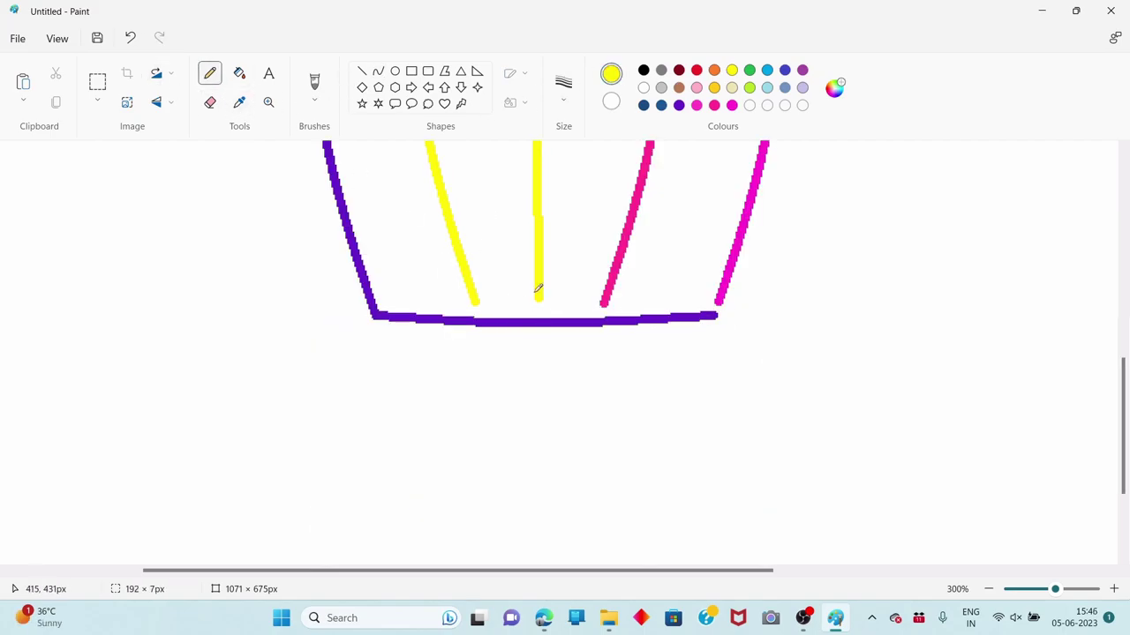
pyautogui.moveTo(540, 300)
pyautogui.mouseDown()
pyautogui.moveTo(540, 320)
pyautogui.moveTo(486, 319)
pyautogui.moveTo(540, 319)
pyautogui.moveTo(480, 323)
pyautogui.mouseUp()
pyautogui.hotkey('ctrl', 'z')
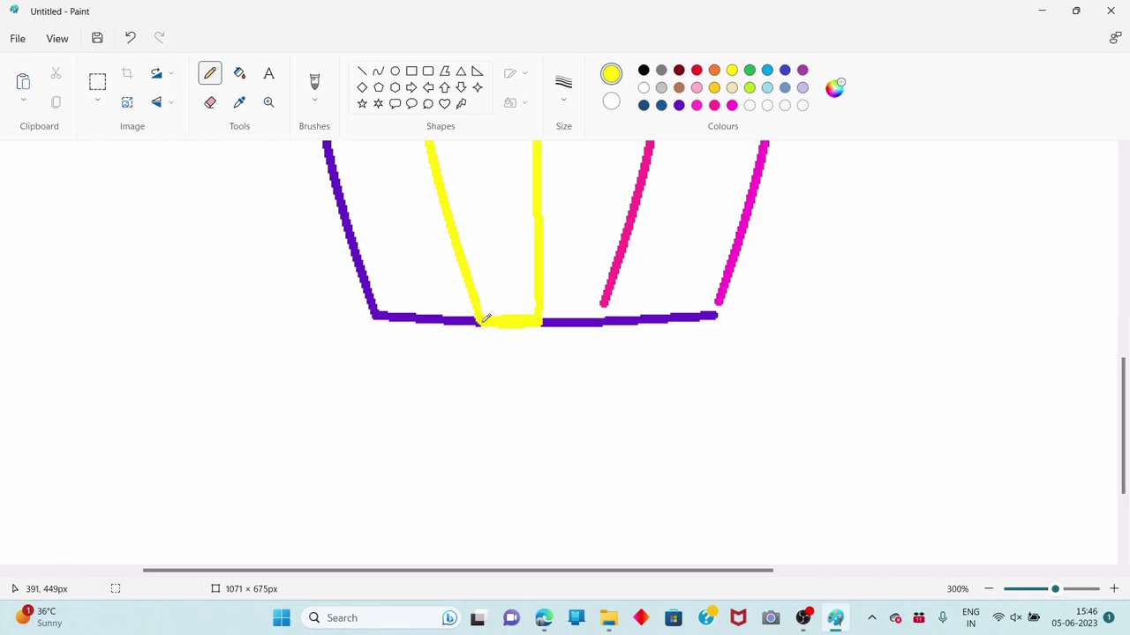
# Extend the deep-pink line to the bottom curve and trace its section up to the yellow in deep pink.
pyautogui.click(239, 102)
pyautogui.click(611, 288)
pyautogui.moveTo(604, 306)
pyautogui.mouseDown()
pyautogui.moveTo(582, 326)
pyautogui.moveTo(546, 320)
pyautogui.moveTo(598, 316)
pyautogui.mouseUp()
pyautogui.hotkey('ctrl', 'z')
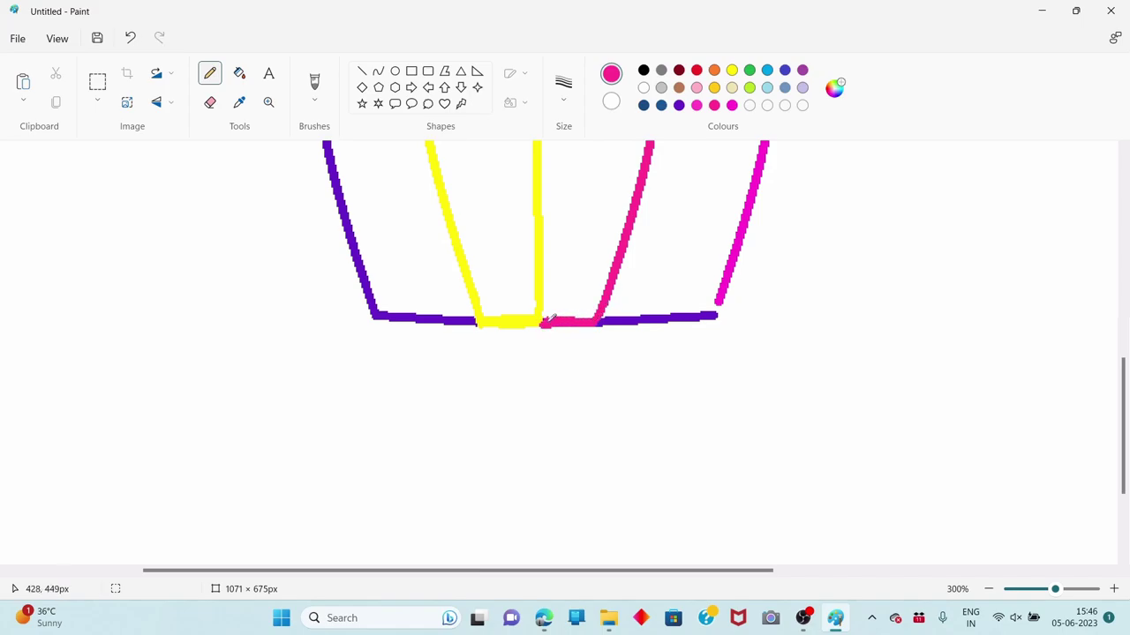
# Extend the magenta line to the bottom curve and trace the remaining right section in magenta.
pyautogui.click(239, 102)
pyautogui.click(720, 282)
pyautogui.moveTo(719, 302)
pyautogui.mouseDown()
pyautogui.moveTo(697, 315)
pyautogui.moveTo(605, 320)
pyautogui.moveTo(715, 311)
pyautogui.mouseUp()
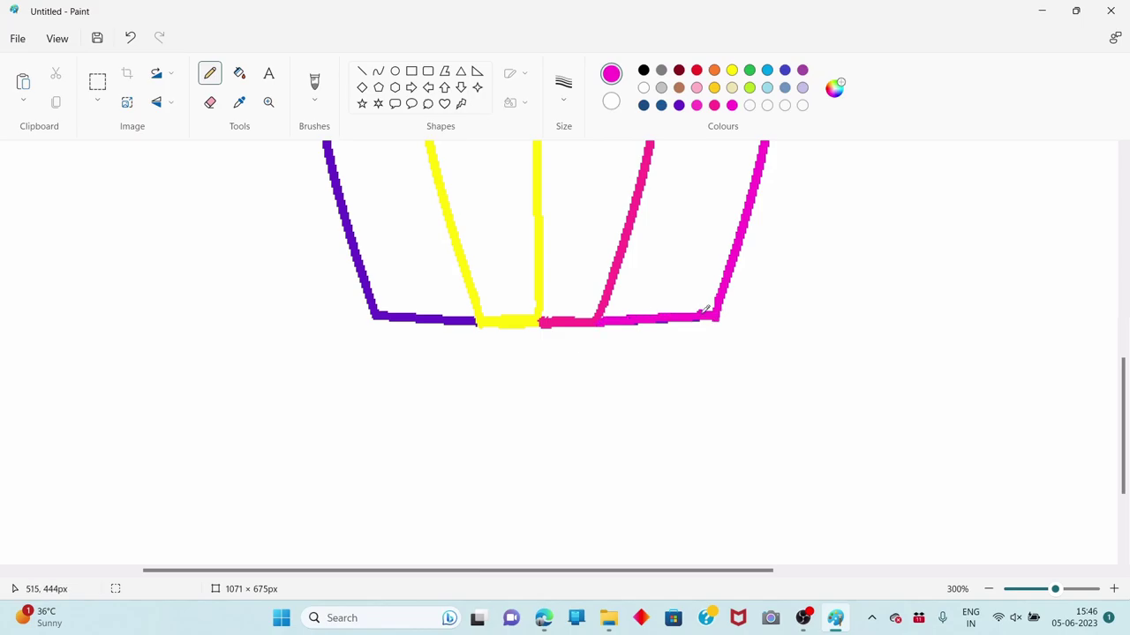
# Fill the balloon's leftmost panel with its indigo outline colour and the second panel with yellow.
pyautogui.scroll(4, 645, 316)
pyautogui.click(240, 74)
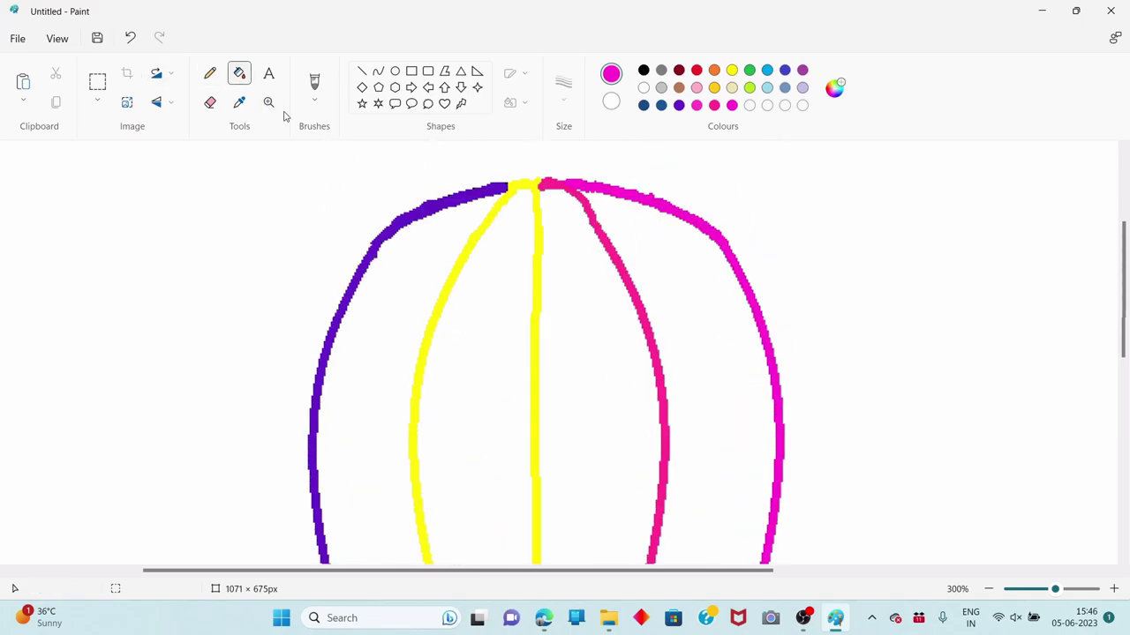
pyautogui.click(240, 102)
pyautogui.click(377, 237)
pyautogui.click(407, 252)
pyautogui.click(239, 102)
pyautogui.click(503, 205)
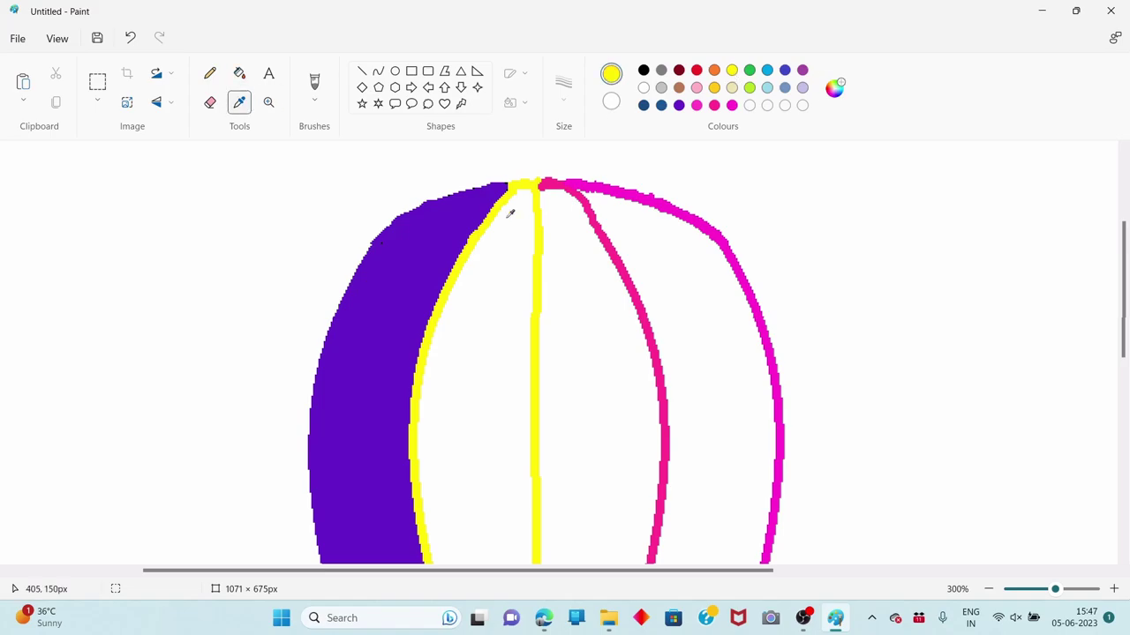
pyautogui.click(494, 217)
# Fill the balloon's third panel with deep pink and the rightmost panel with magenta.
pyautogui.click(239, 102)
pyautogui.click(586, 201)
pyautogui.click(574, 235)
pyautogui.click(240, 102)
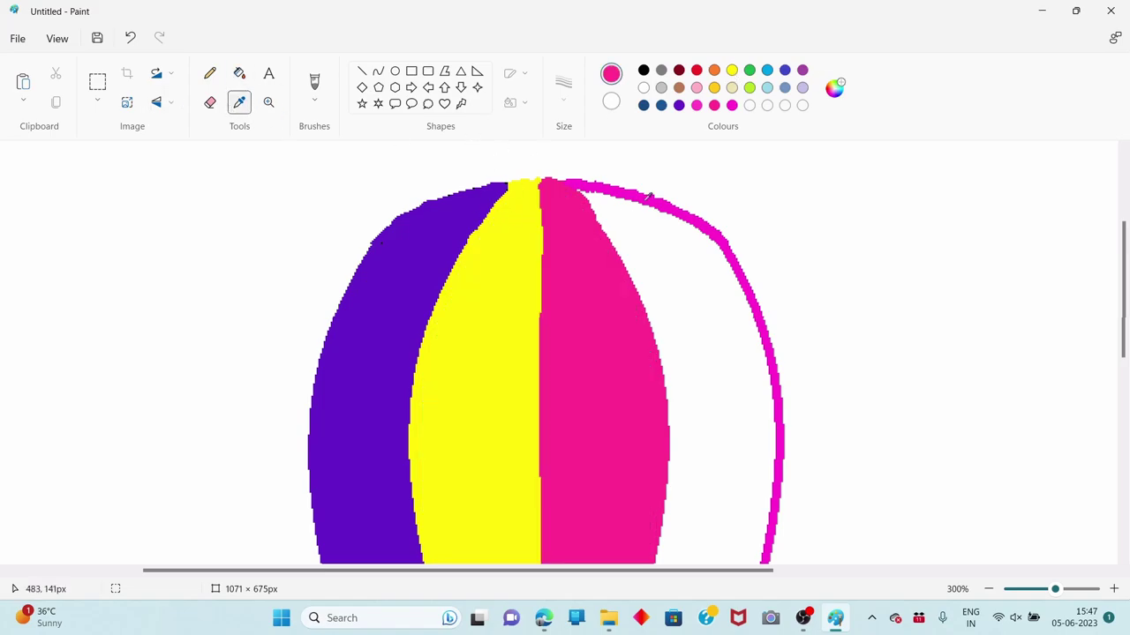
pyautogui.click(773, 398)
pyautogui.click(706, 353)
pyautogui.click(209, 73)
pyautogui.scroll(-5, 677, 239)
pyautogui.scroll(3, 547, 371)
pyautogui.scroll(-3, 477, 319)
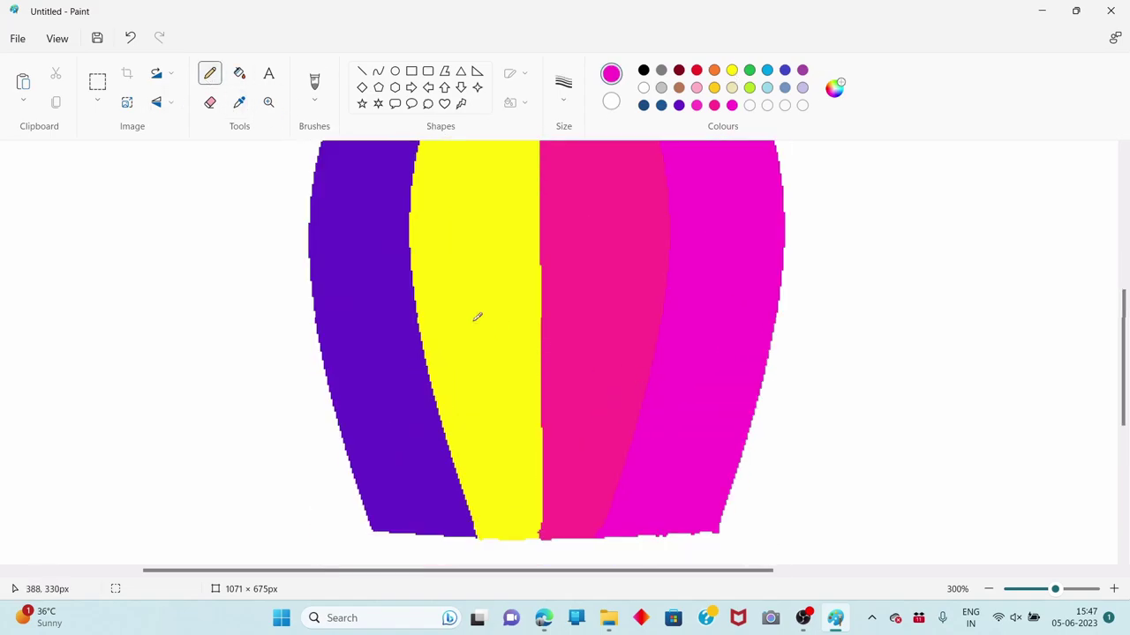
# Draw a small indigo rounded-rectangle basket with an elliptical rim, centred below the balloon.
pyautogui.click(239, 102)
pyautogui.click(432, 335)
pyautogui.click(209, 102)
pyautogui.scroll(-2, 688, 432)
pyautogui.scroll(-1, 698, 444)
pyautogui.scroll(1, 671, 422)
pyautogui.keyDown('ctrl'); pyautogui.scroll(-2, 665, 418); pyautogui.keyUp('ctrl')
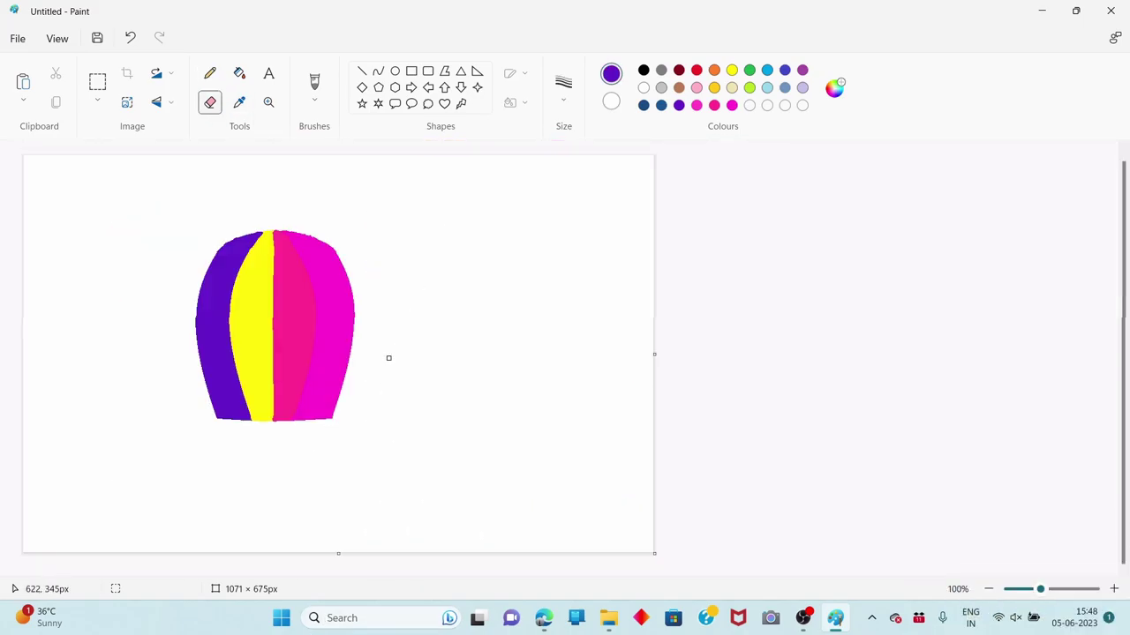
pyautogui.click(428, 71)
pyautogui.moveTo(246, 513)
pyautogui.mouseDown()
pyautogui.moveTo(296, 547)
pyautogui.moveTo(287, 550)
pyautogui.mouseUp()
pyautogui.moveTo(258, 530)
pyautogui.mouseDown()
pyautogui.moveTo(276, 438)
pyautogui.moveTo(274, 504)
pyautogui.mouseUp()
pyautogui.click(324, 455)
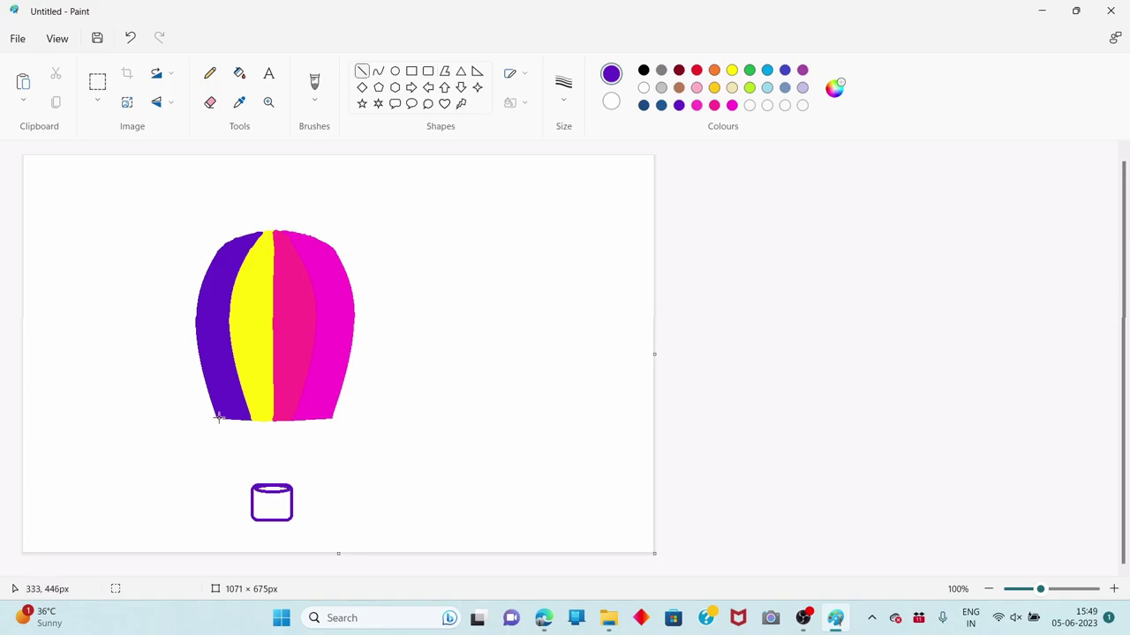
# Draw five straight black ropes from the balloon's bottom edge to the top of the basket.
pyautogui.click(645, 70)
pyautogui.moveTo(218, 418); pyautogui.dragTo(255, 484)
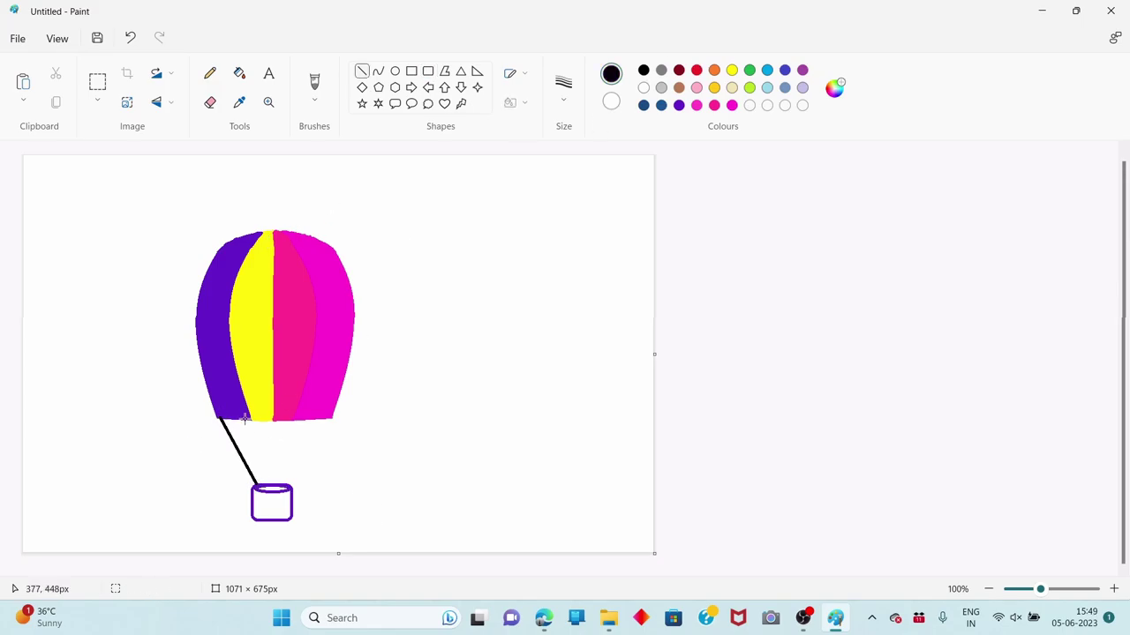
pyautogui.moveTo(246, 420)
pyautogui.mouseDown()
pyautogui.moveTo(260, 478)
pyautogui.moveTo(284, 500)
pyautogui.moveTo(267, 485)
pyautogui.mouseUp()
pyautogui.moveTo(272, 420); pyautogui.dragTo(273, 491)
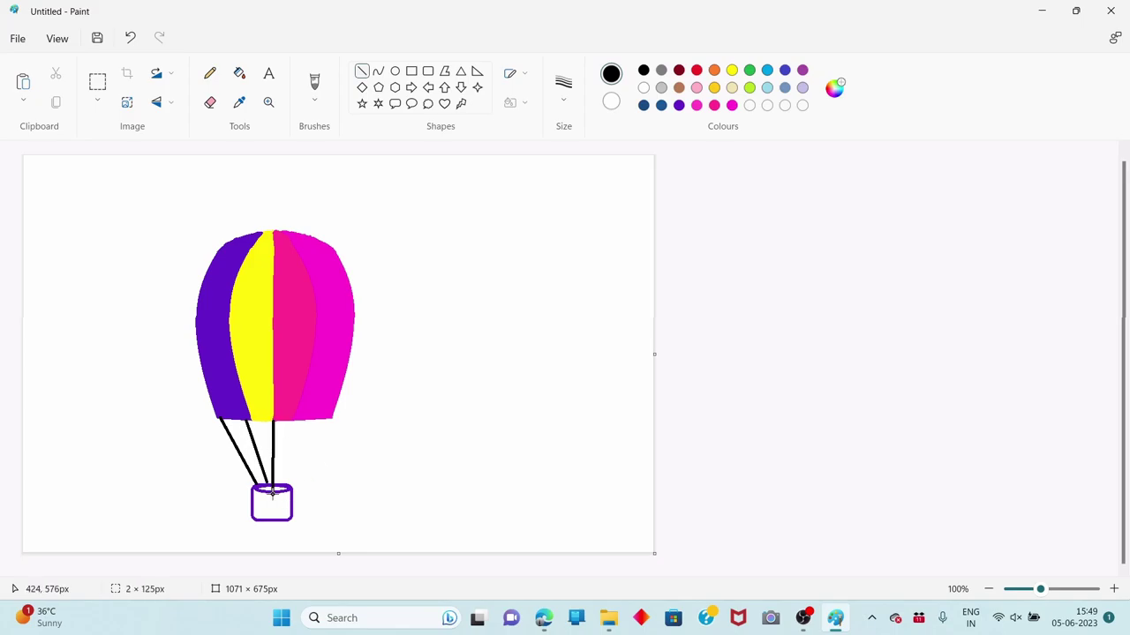
pyautogui.moveTo(302, 421); pyautogui.dragTo(283, 486)
pyautogui.moveTo(324, 420); pyautogui.dragTo(285, 486)
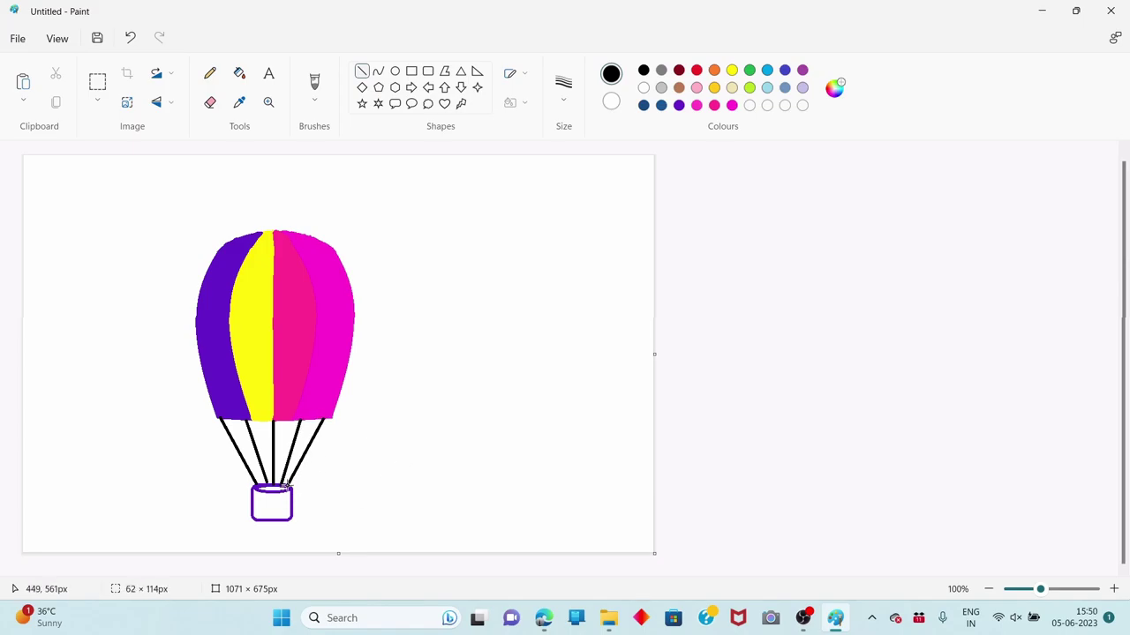
pyautogui.click(382, 491)
# Fill the basket's body and its elliptical opening with purple.
pyautogui.click(802, 70)
pyautogui.click(239, 73)
pyautogui.click(271, 506)
pyautogui.click(272, 487)
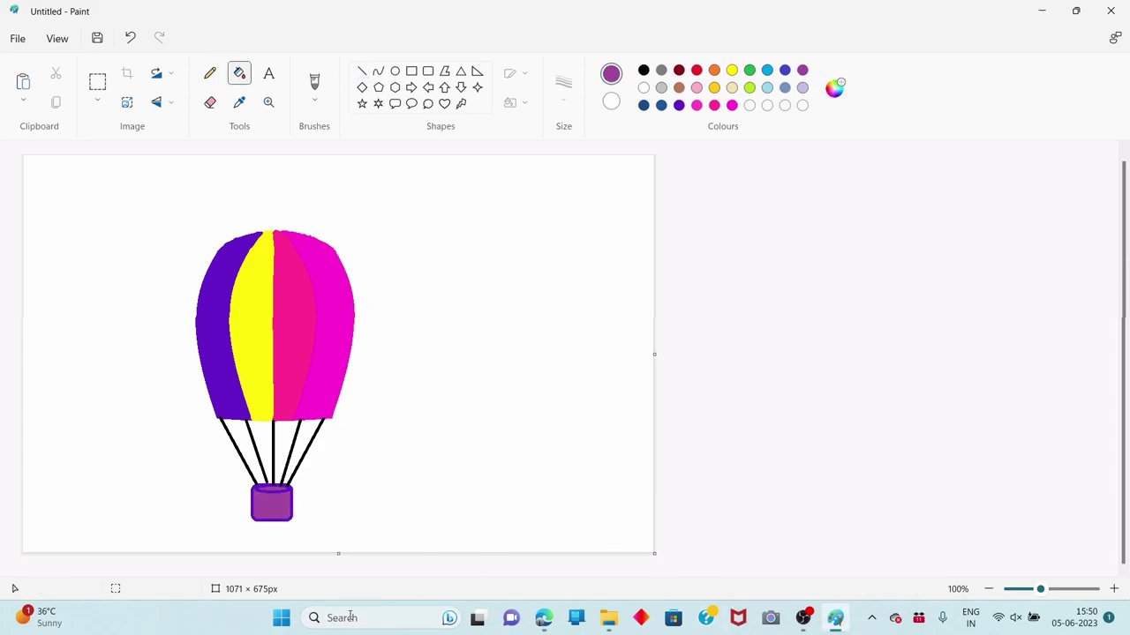
# Fill the background and the gaps between the ropes with dark blue.
pyautogui.click(643, 105)
pyautogui.click(514, 256)
pyautogui.click(295, 441)
pyautogui.click(240, 430)
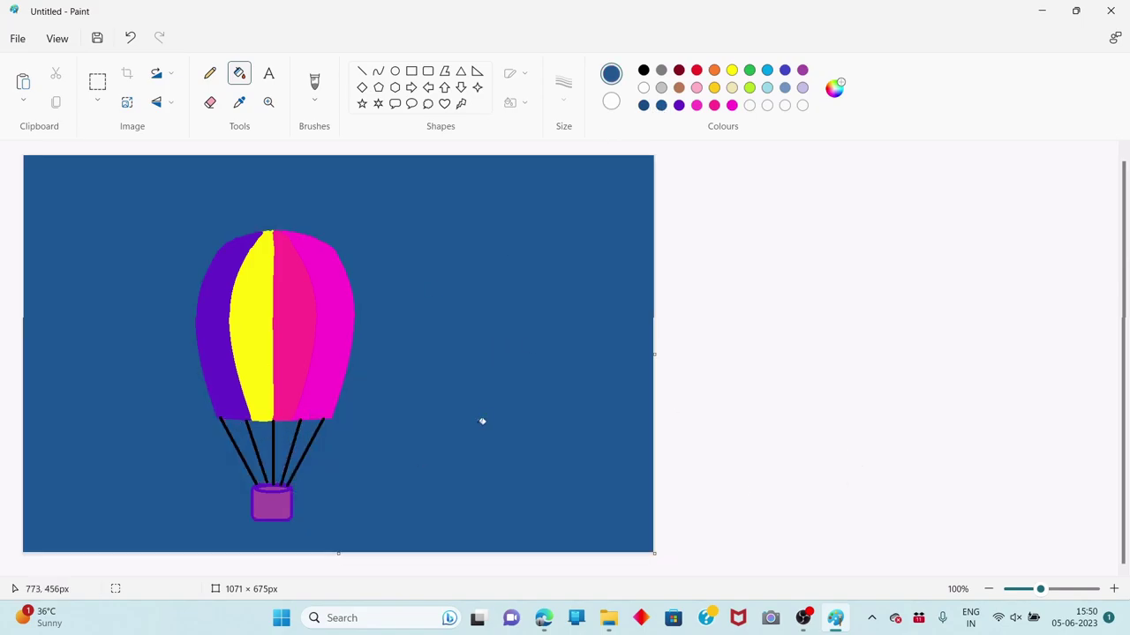
# Try to fill the basket's indigo outline with the purple of its body.
pyautogui.keyDown('ctrl'); pyautogui.scroll(4, 303, 434); pyautogui.keyUp('ctrl')
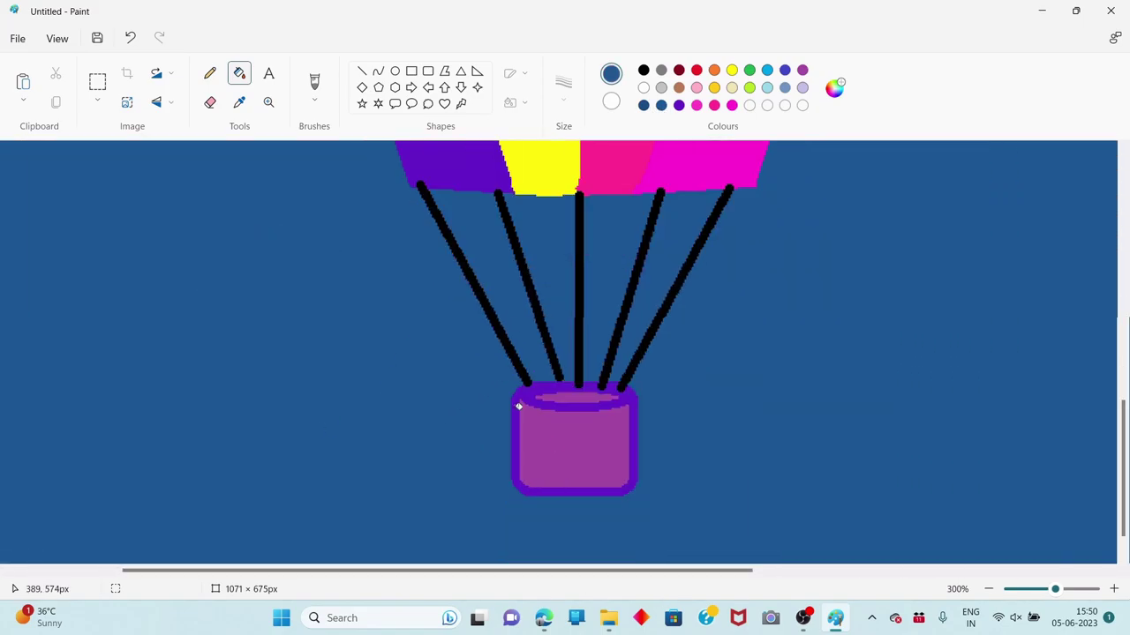
pyautogui.click(240, 102)
pyautogui.click(548, 422)
pyautogui.click(578, 409)
pyautogui.hotkey('ctrl', 'z')
# Paint the basket's rim and elliptical opening solid black with the Pencil.
pyautogui.click(209, 73)
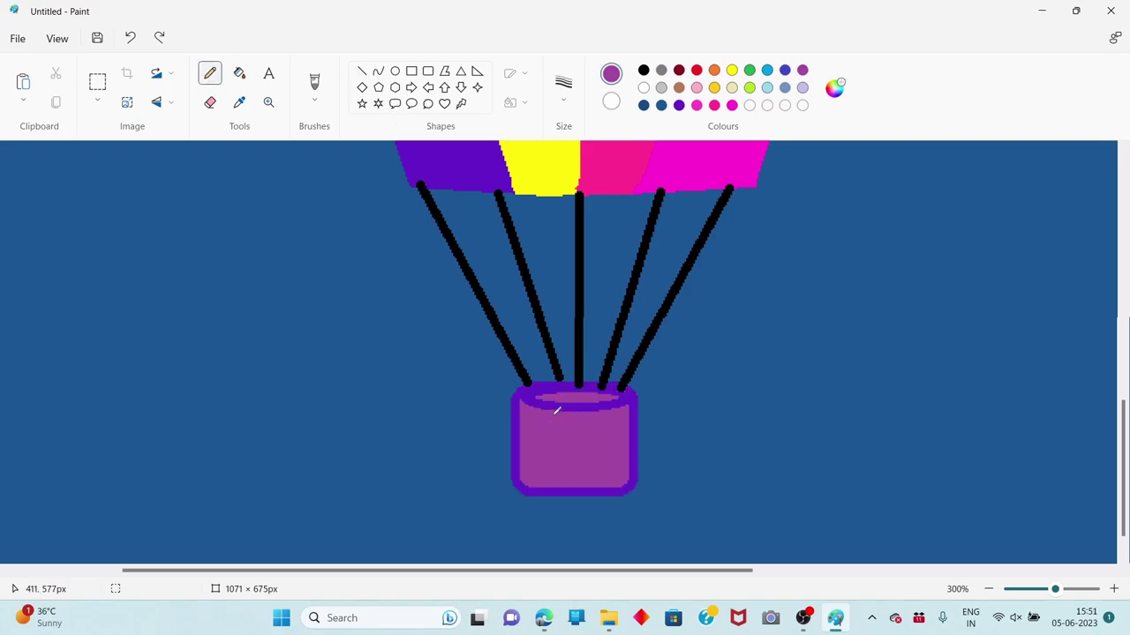
pyautogui.click(644, 70)
pyautogui.moveTo(519, 390)
pyautogui.mouseDown()
pyautogui.moveTo(627, 382)
pyautogui.moveTo(617, 400)
pyautogui.moveTo(526, 393)
pyautogui.moveTo(627, 390)
pyautogui.moveTo(602, 409)
pyautogui.moveTo(519, 395)
pyautogui.moveTo(576, 403)
pyautogui.moveTo(632, 390)
pyautogui.moveTo(528, 406)
pyautogui.moveTo(610, 412)
pyautogui.mouseUp()
# Fill the basket's remaining indigo outline with the purple picked from its body.
pyautogui.click(239, 102)
pyautogui.click(577, 443)
pyautogui.click(239, 74)
pyautogui.click(517, 421)
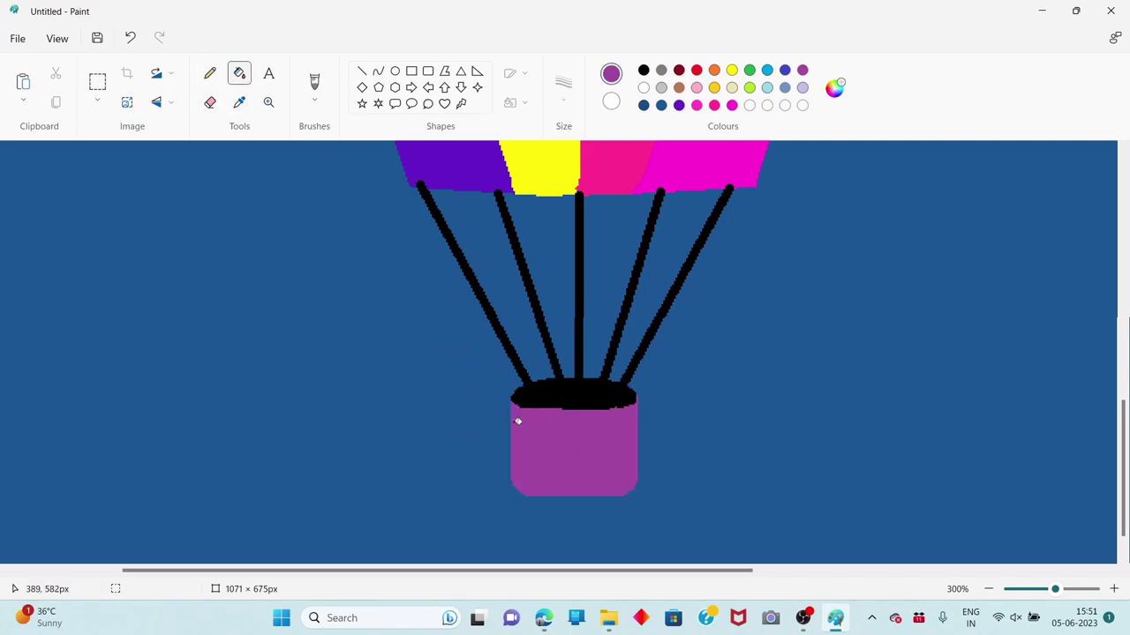
# Clean up the edges of the balloon's striped panels with the Eraser, using the matching yellow and magenta as its colour.
pyautogui.scroll(-2, 678, 474)
pyautogui.keyDown('ctrl'); pyautogui.scroll(2, 622, 414); pyautogui.keyUp('ctrl')
pyautogui.scroll(-3, 756, 446)
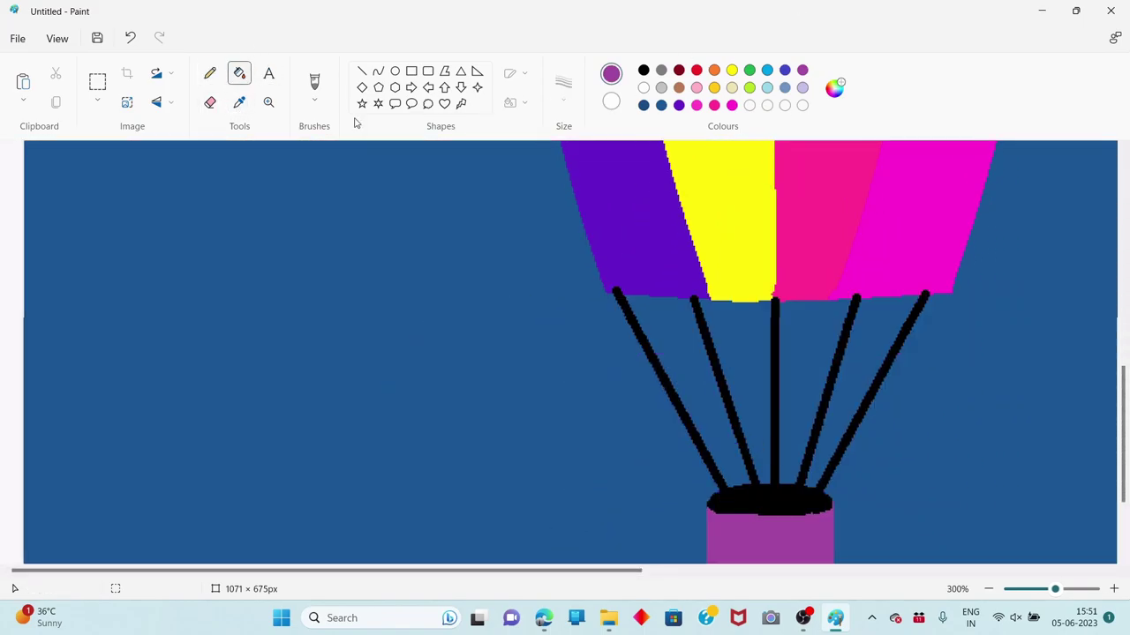
pyautogui.click(209, 102)
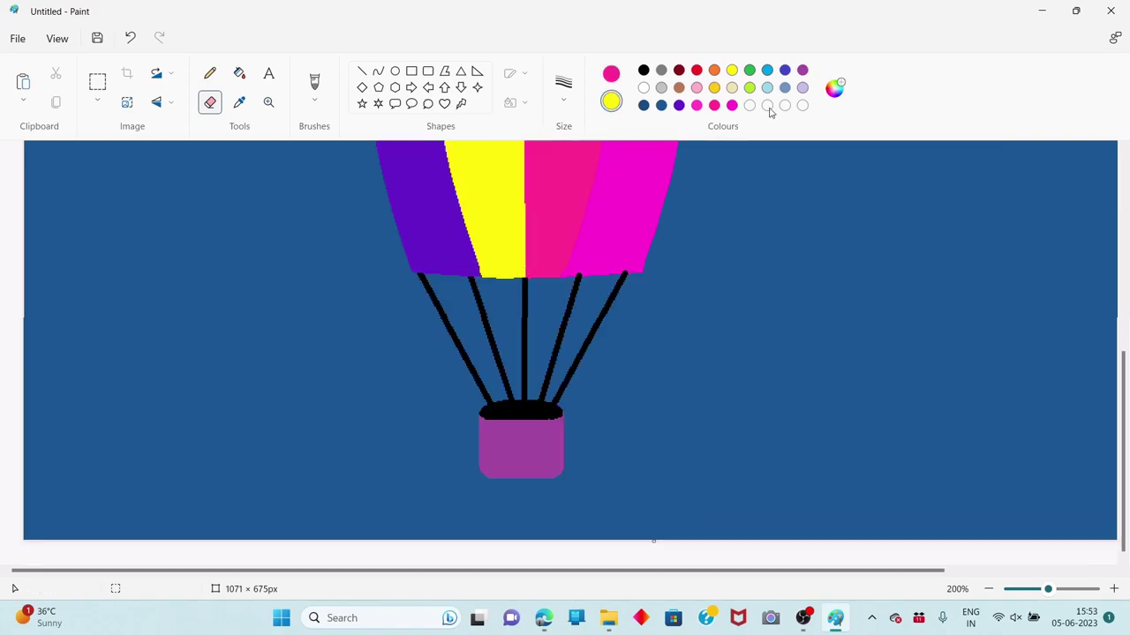
pyautogui.click(732, 105)
pyautogui.keyDown('ctrl'); pyautogui.scroll(-1, 710, 254); pyautogui.keyUp('ctrl')
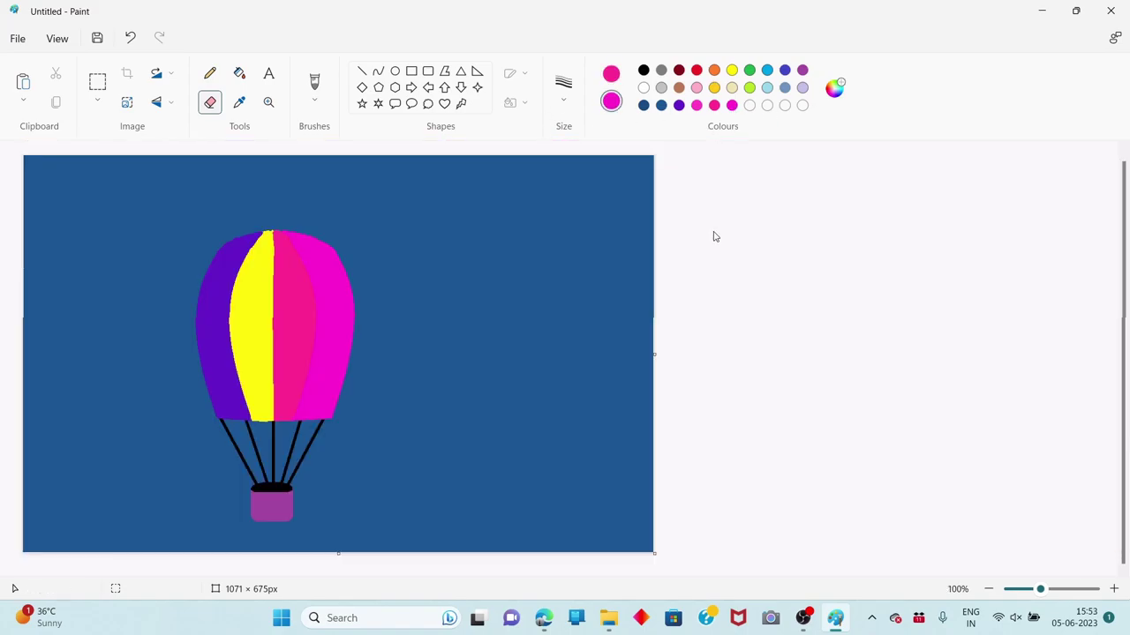
# Draw a puffy cloud outline to the right of the balloon with the Pencil in darker blue and fill it with that colour.
pyautogui.click(643, 89)
pyautogui.click(377, 72)
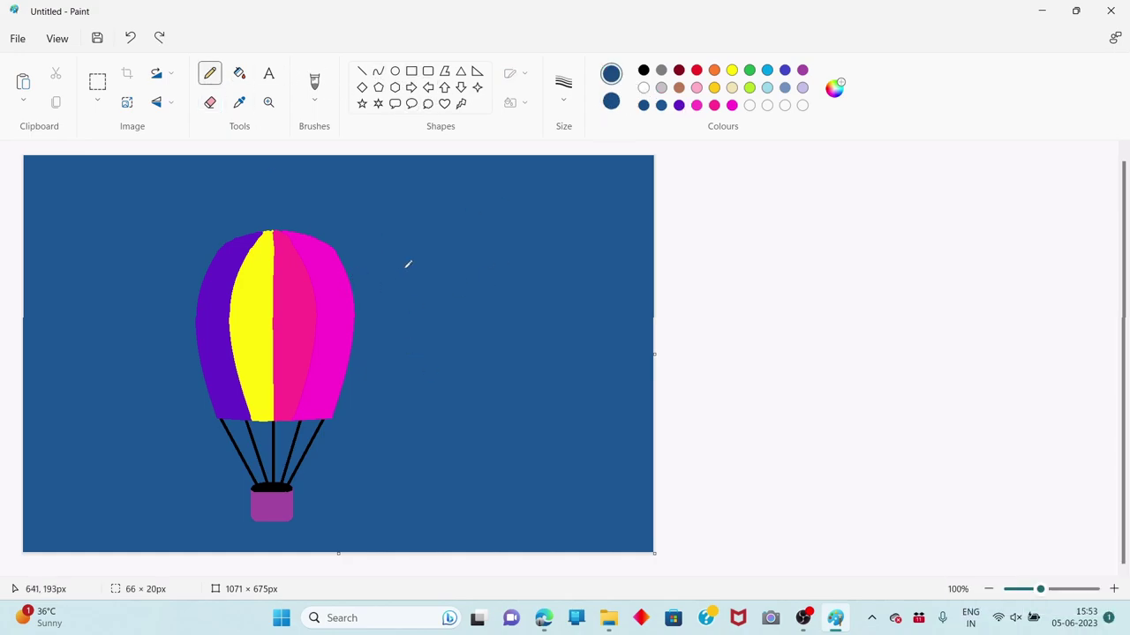
pyautogui.moveTo(409, 266); pyautogui.dragTo(456, 259)
pyautogui.click(239, 73)
pyautogui.click(457, 308)
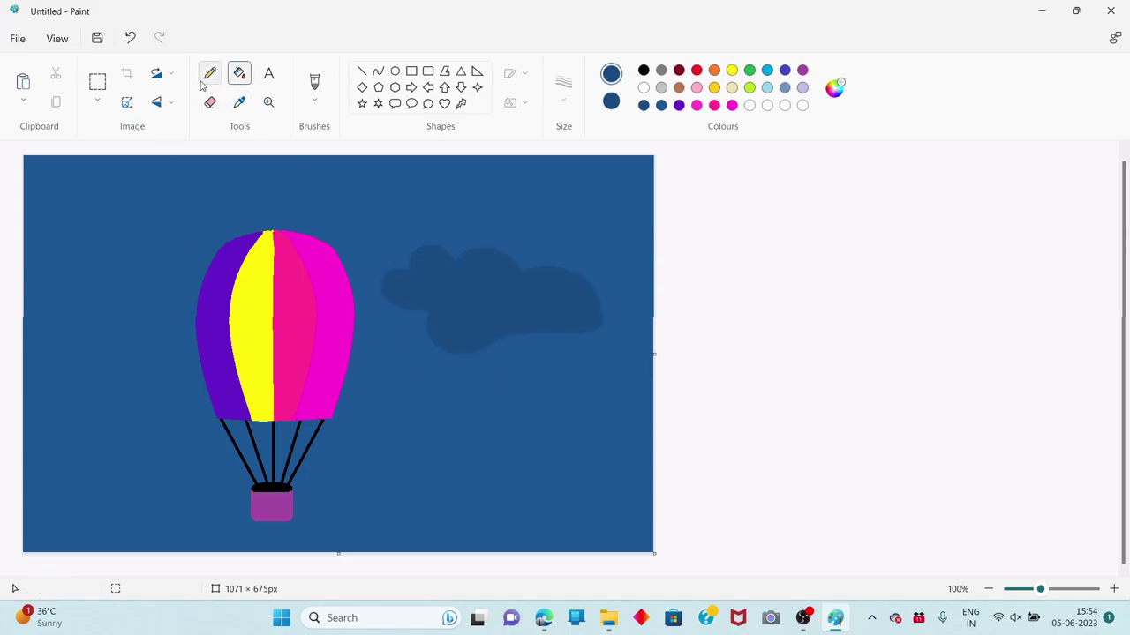
# Draw a long darker-blue cloud in the sky's upper-left area, running off the canvas edge, and fill it.
pyautogui.click(209, 72)
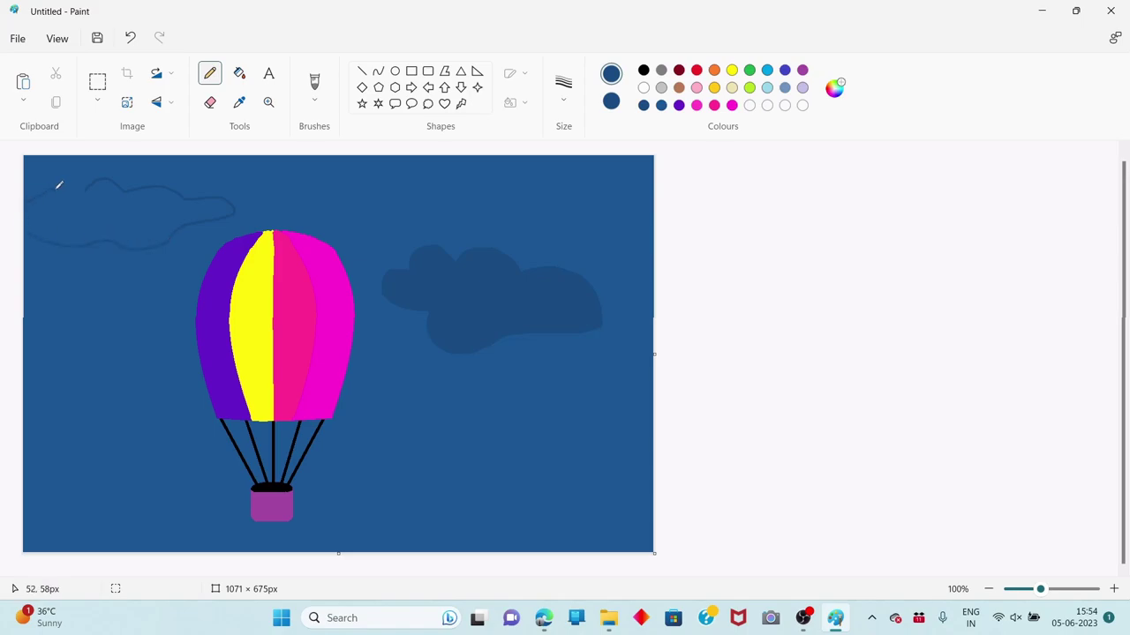
pyautogui.click(237, 74)
pyautogui.click(123, 212)
# Draw a small flat-bottomed cloud to the lower left of the balloon in darker blue and fill it.
pyautogui.click(209, 72)
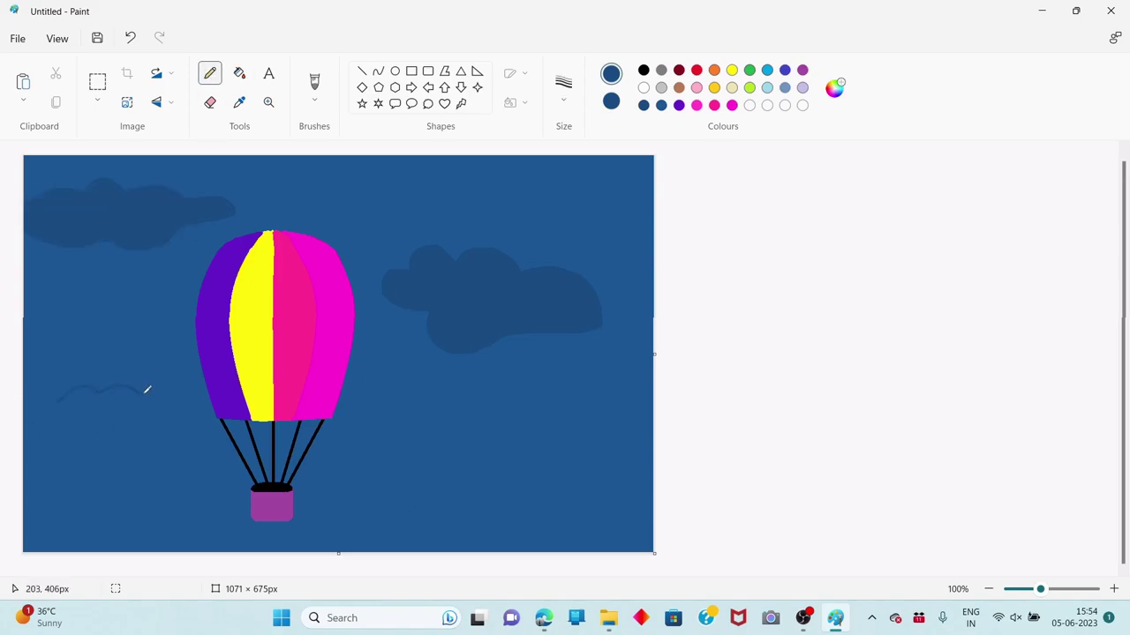
pyautogui.click(239, 73)
pyautogui.click(105, 406)
# Dot small white stars across the sky with the Pencil and add a few larger ones with a thicker size.
pyautogui.click(209, 73)
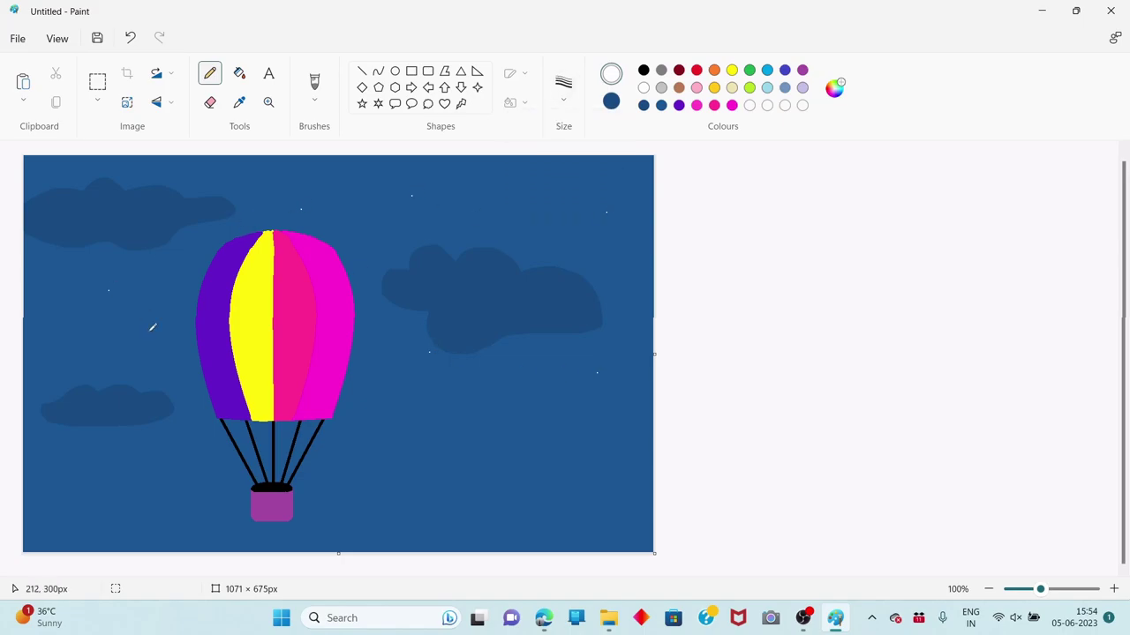
pyautogui.click(489, 422)
pyautogui.click(550, 186)
pyautogui.click(563, 90)
pyautogui.click(570, 187)
pyautogui.click(524, 199)
pyautogui.click(146, 500)
# Draw a white circle of about 123 × 129 px as a moon overlapping the top of the right-hand cloud.
pyautogui.click(395, 70)
pyautogui.moveTo(490, 213); pyautogui.dragTo(563, 288)
pyautogui.moveTo(510, 244); pyautogui.dragTo(504, 246)
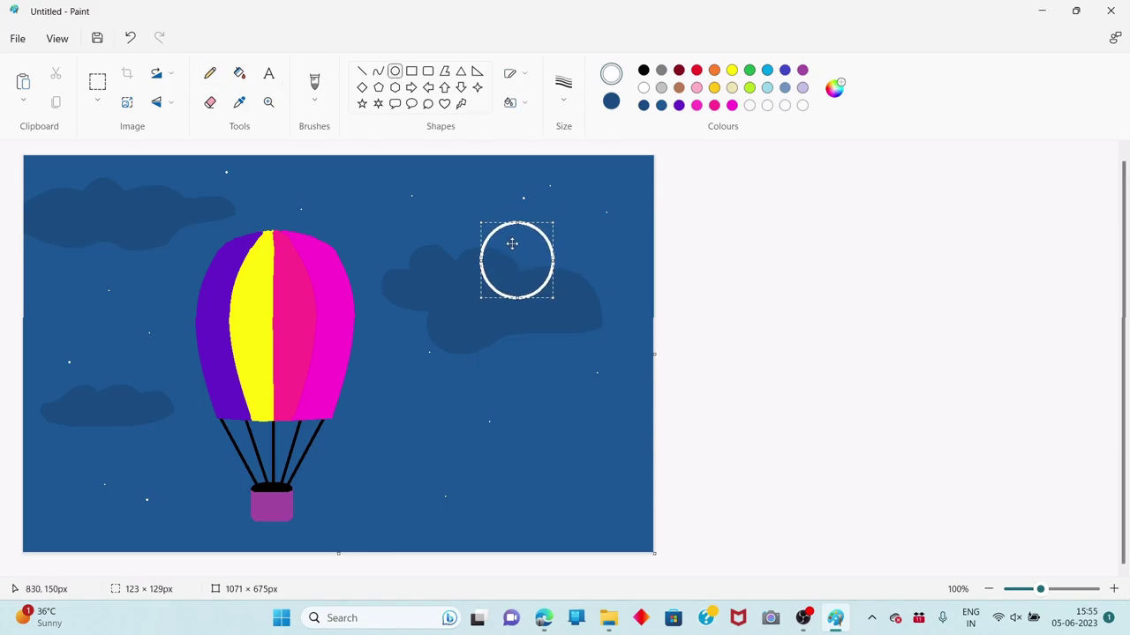
# Fill the part of the moon above the cloud with the custom light grey #E0E0E0.
pyautogui.click(239, 73)
pyautogui.click(539, 247)
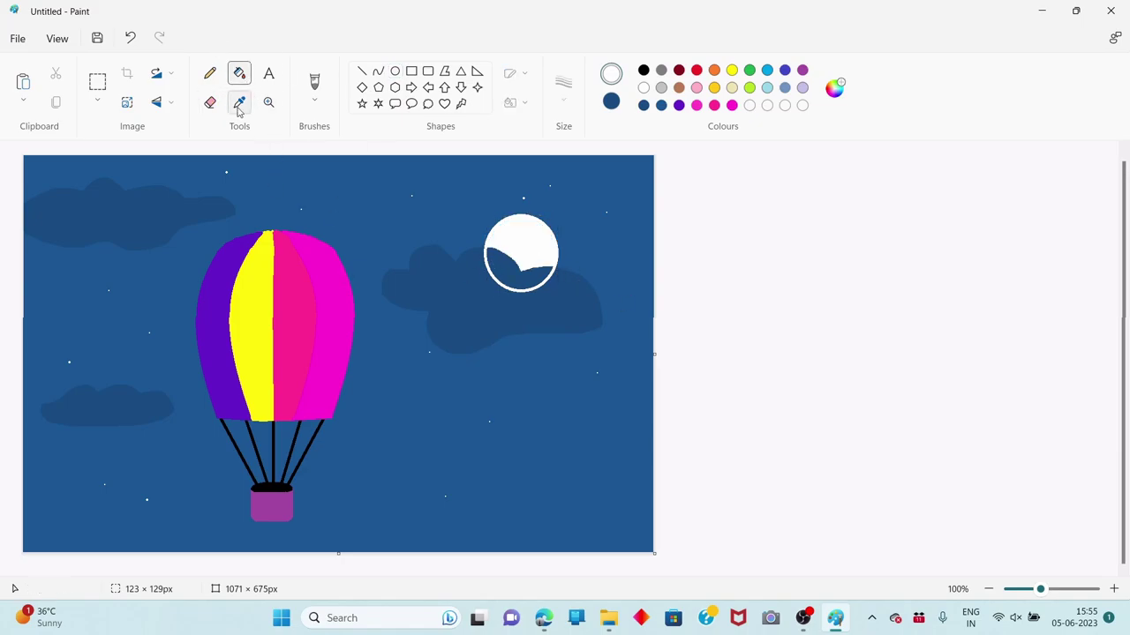
pyautogui.click(661, 88)
pyautogui.click(520, 240)
pyautogui.click(830, 89)
pyautogui.moveTo(615, 181); pyautogui.dragTo(621, 163)
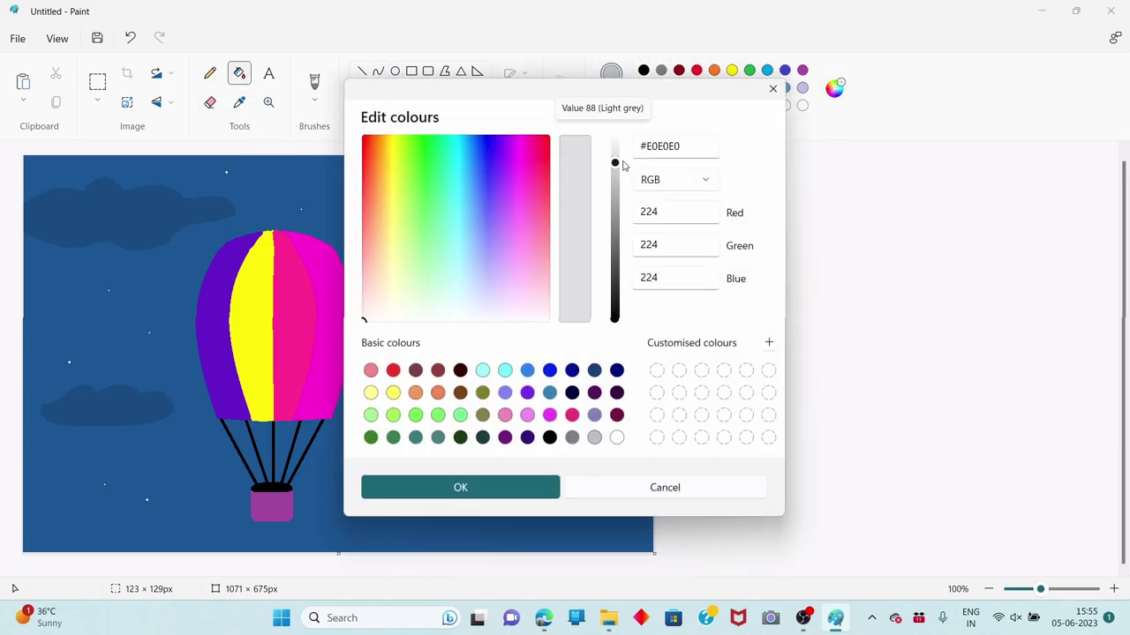
pyautogui.click(460, 487)
pyautogui.click(527, 247)
# Erase the moon's outline where it crosses the cloud, using the cloud's dark blue as the eraser colour.
pyautogui.click(211, 103)
pyautogui.click(611, 102)
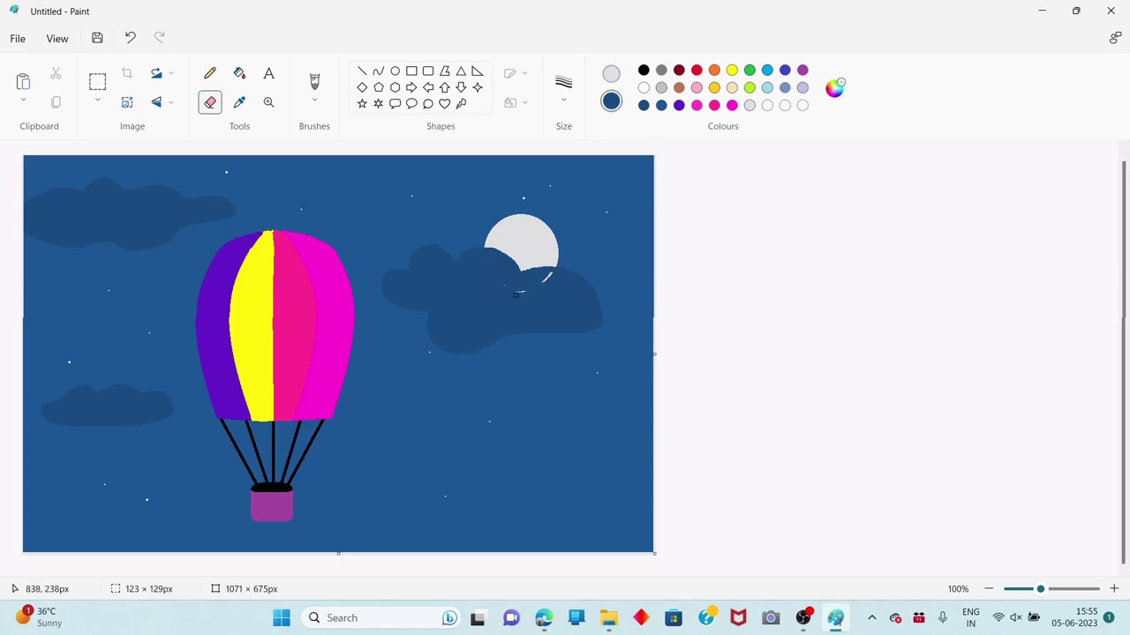
# Add more white Pencil stars below the right-hand cloud and in the sky between the balloon and the moon.
pyautogui.click(210, 73)
pyautogui.click(610, 74)
pyautogui.click(644, 88)
pyautogui.click(422, 453)
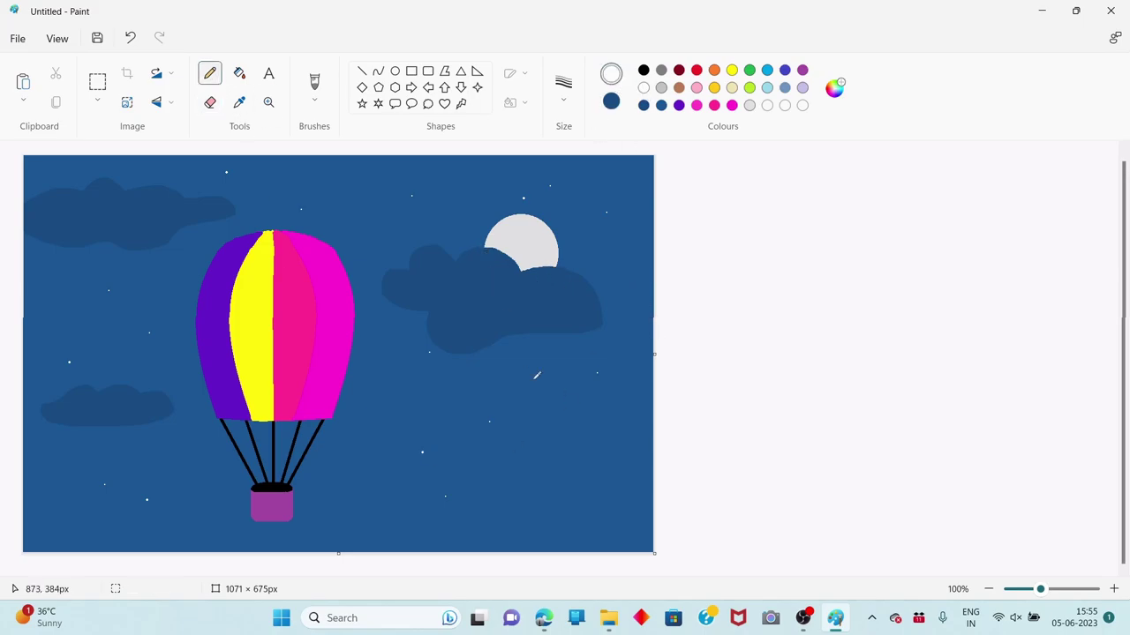
pyautogui.scroll(-1, 633, 353)
pyautogui.scroll(1, 634, 351)
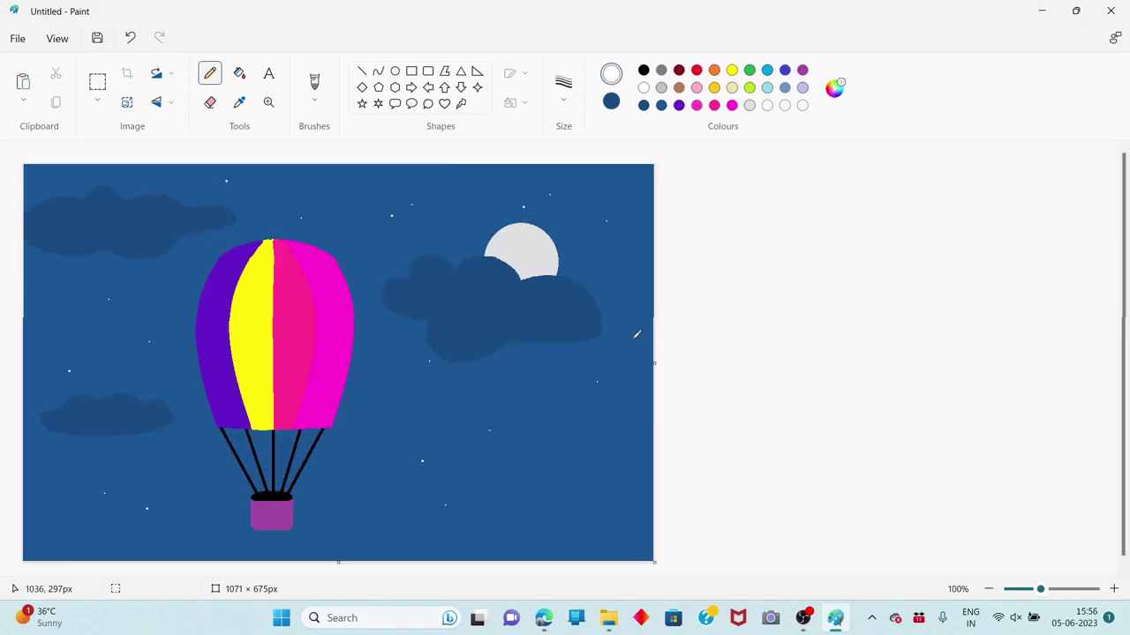